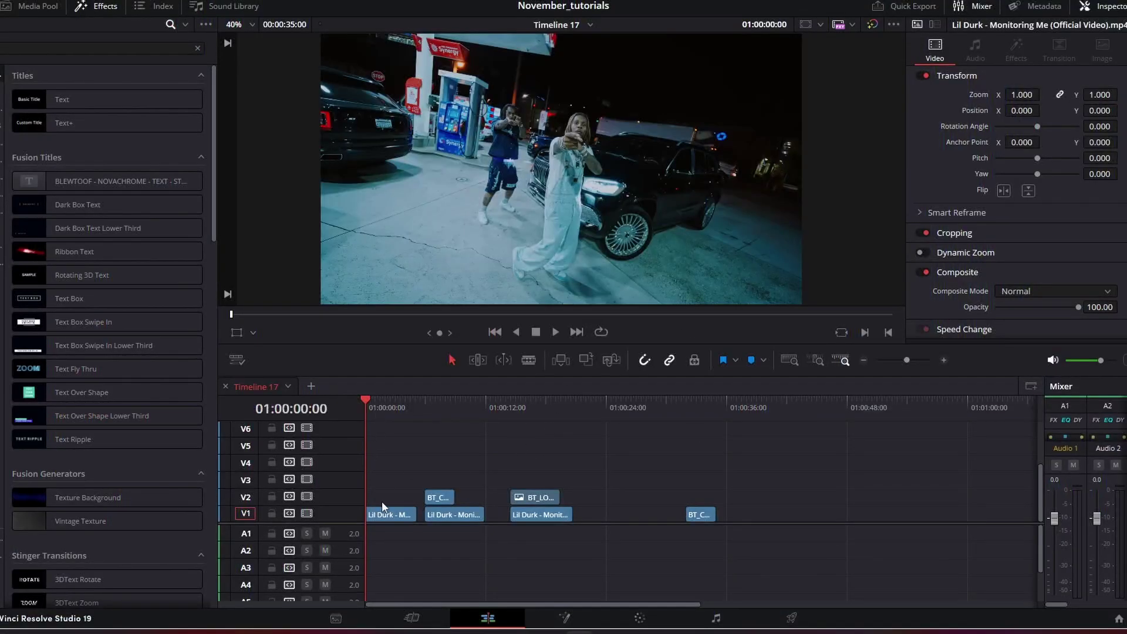
# Preview the music video and check the white logo's blend mode, leaving it at Normal.
pyautogui.moveTo(428, 399); pyautogui.dragTo(454, 411)
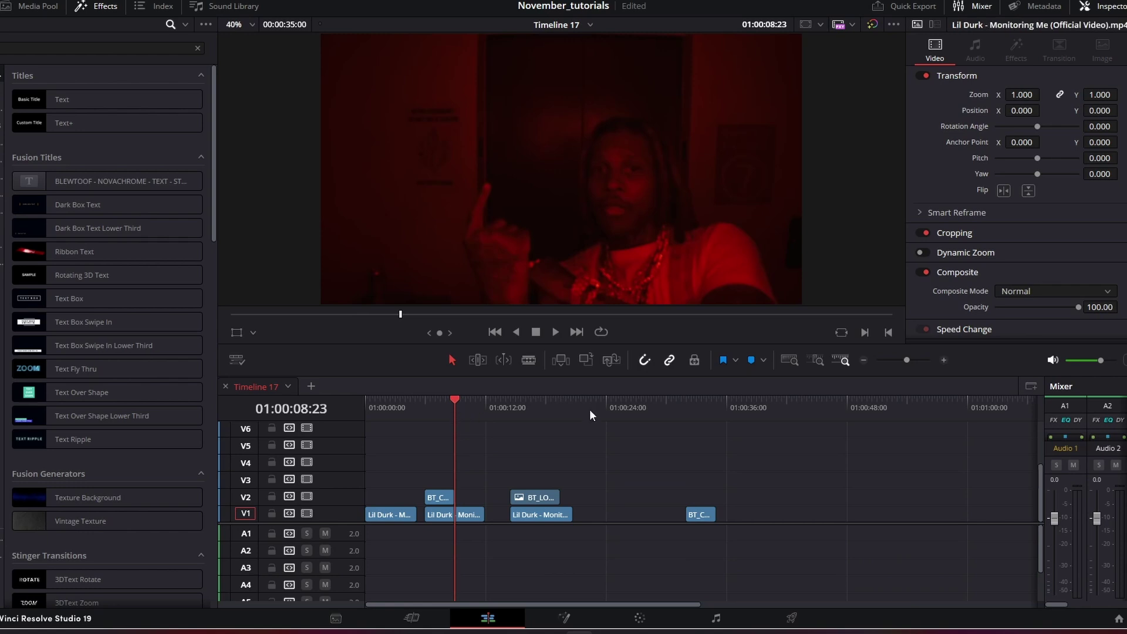
pyautogui.click(520, 404)
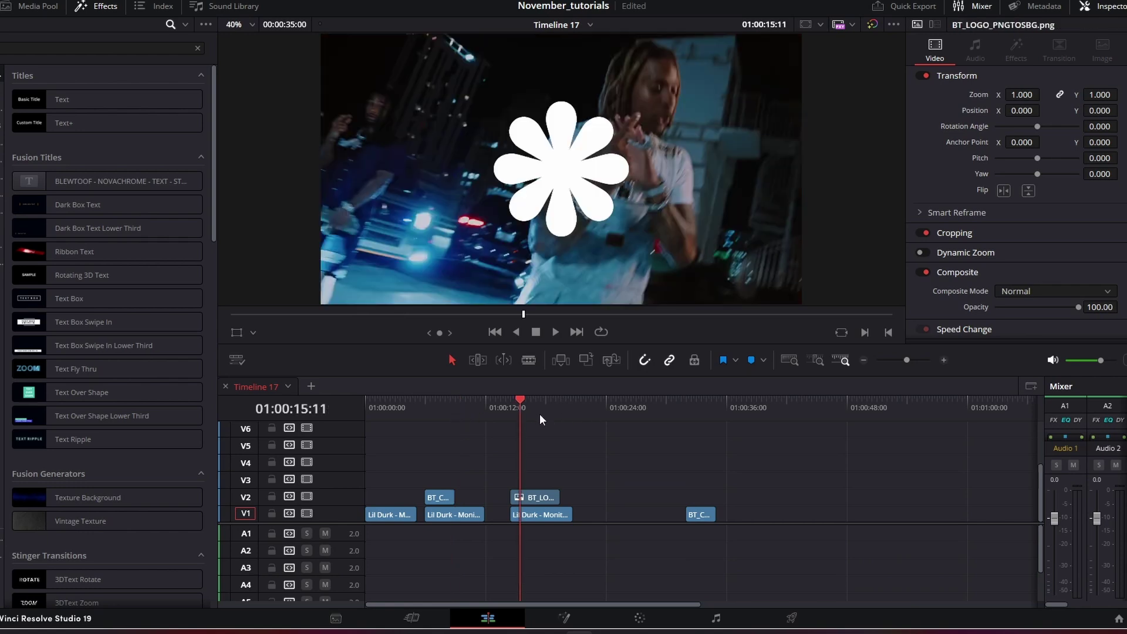
pyautogui.click(1018, 292)
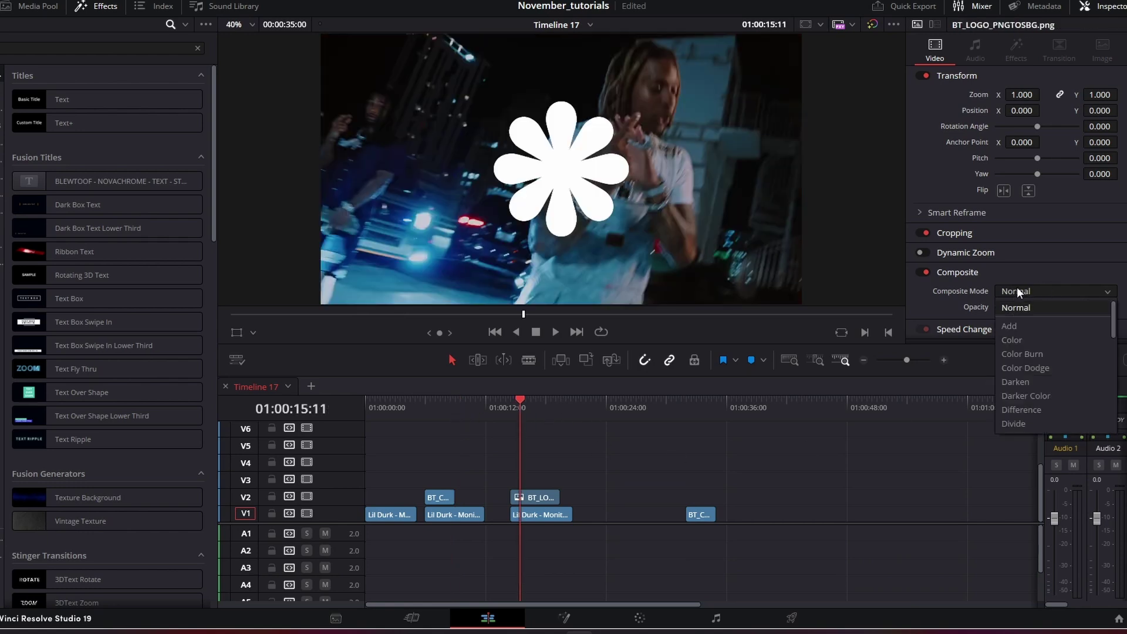
pyautogui.click(1047, 307)
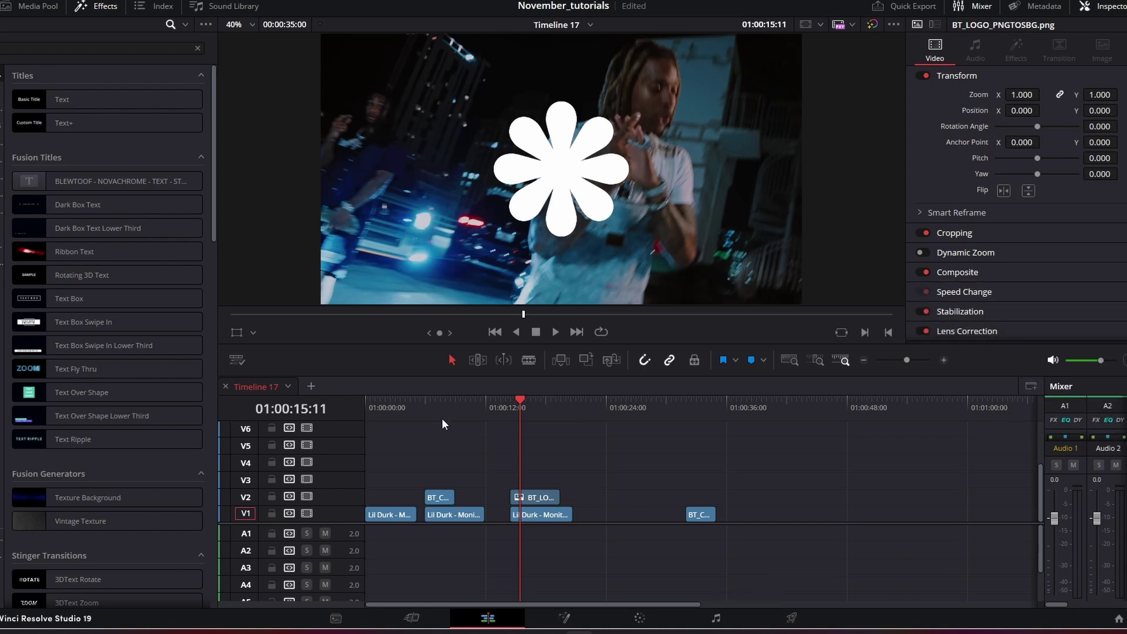
pyautogui.click(389, 404)
# Place a Text+ title over the first clip reading 'CRT' and 'MACHINE' on two lines.
pyautogui.moveTo(42, 126); pyautogui.dragTo(376, 497)
pyautogui.moveTo(387, 405); pyautogui.dragTo(375, 405)
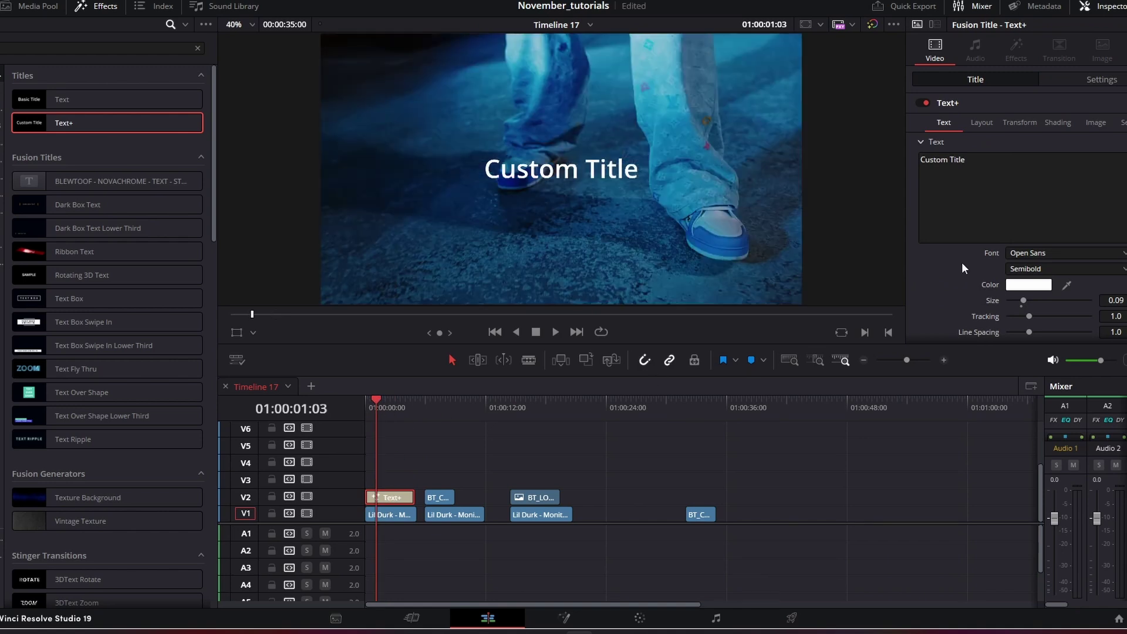
pyautogui.click(1015, 175)
pyautogui.write('CRT')
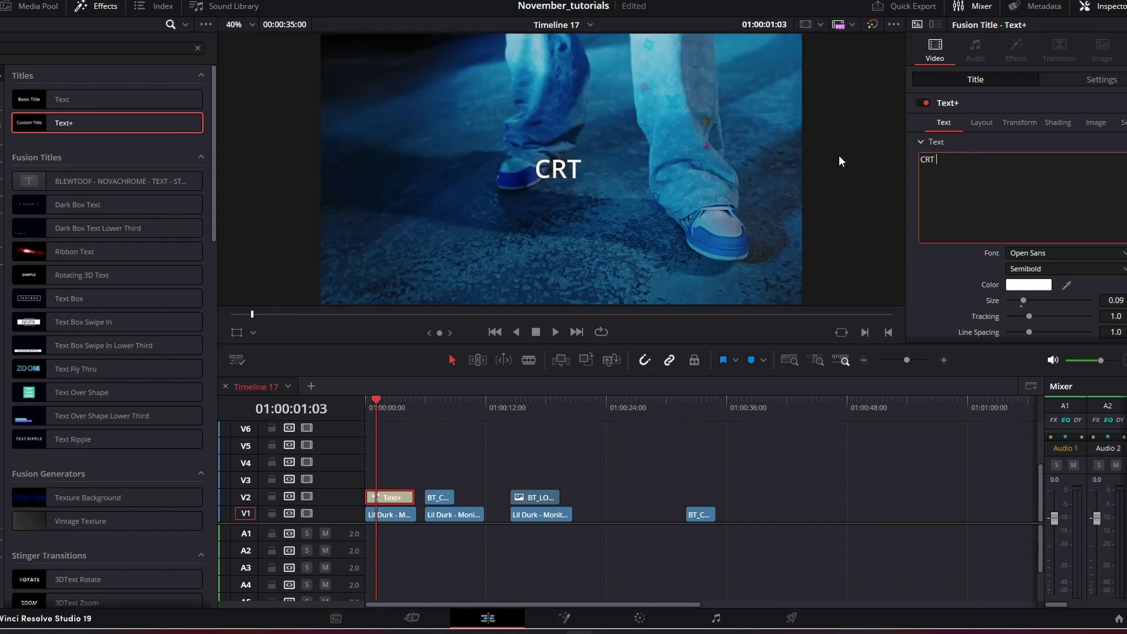
pyautogui.press('Return')
pyautogui.write('M')
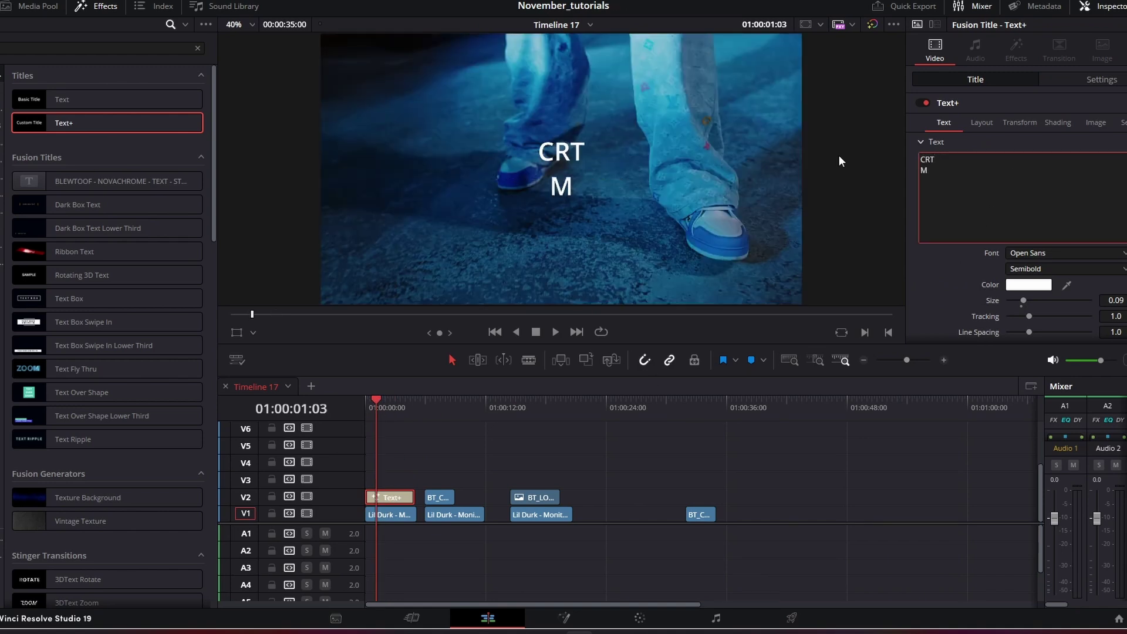
pyautogui.write('ACHINE')
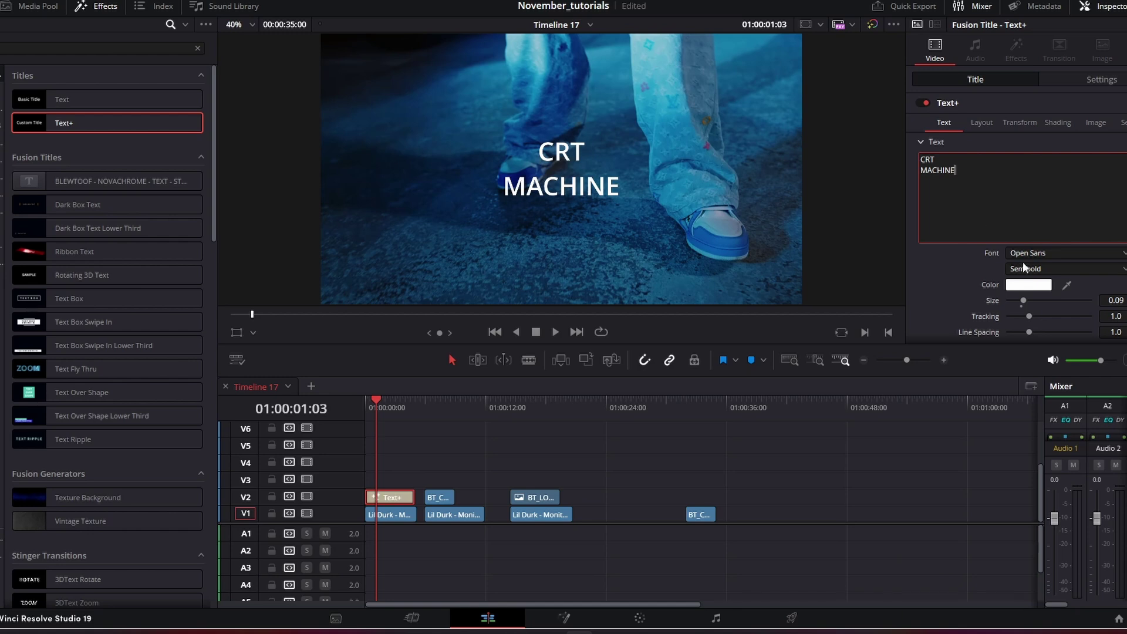
# Style the title in Eurostile Extended Bold at size 0.1811 in pure red.
pyautogui.click(1036, 253)
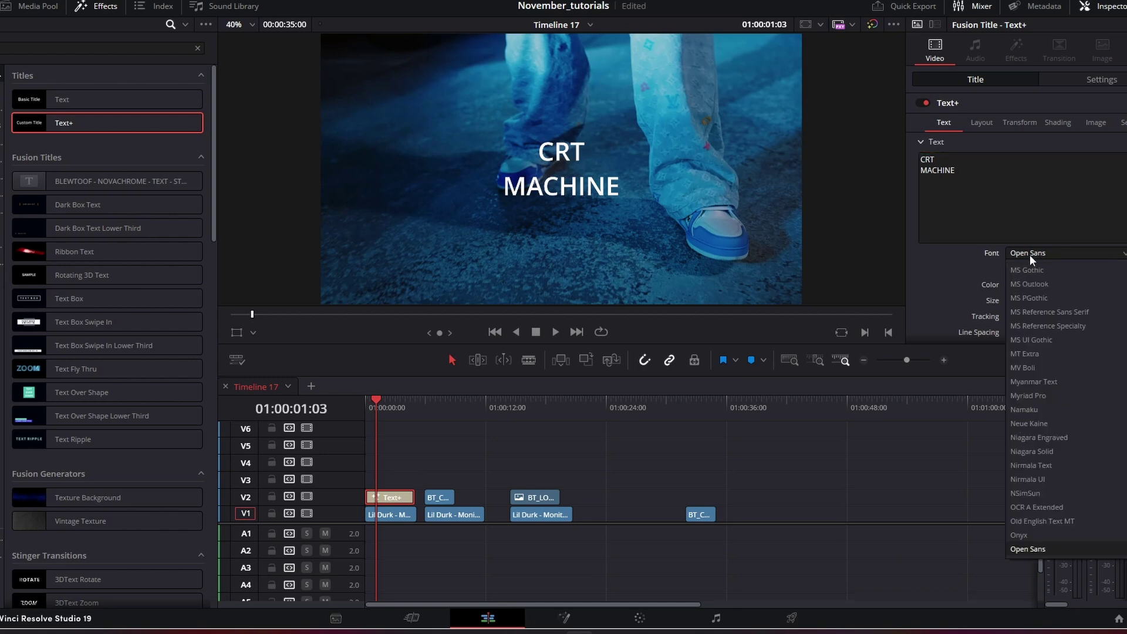
pyautogui.write('euro')
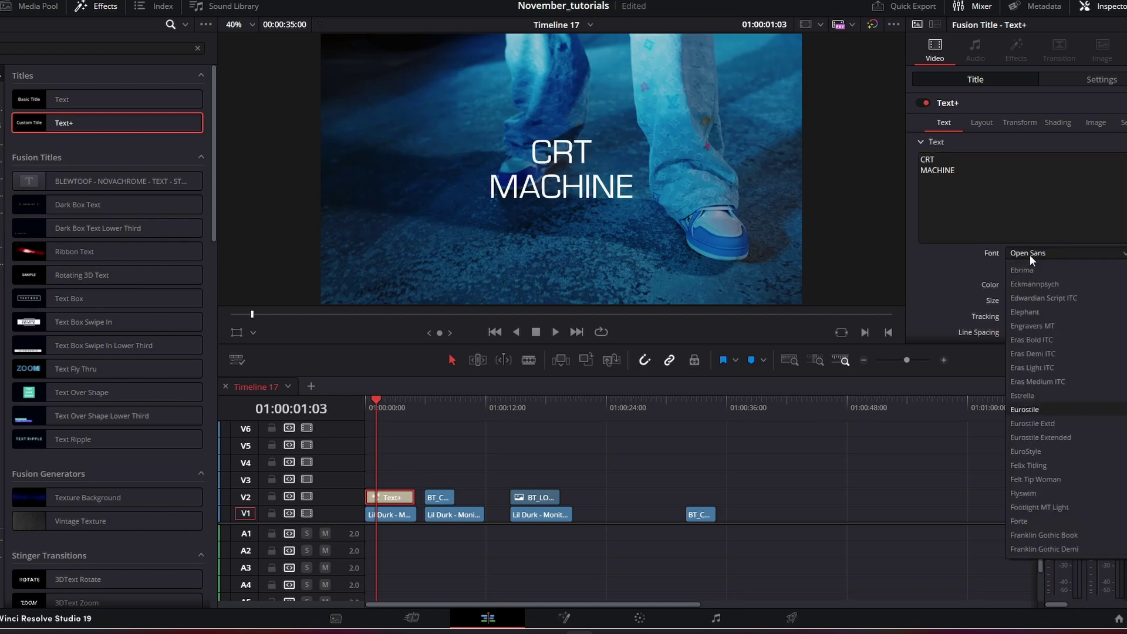
pyautogui.click(1069, 440)
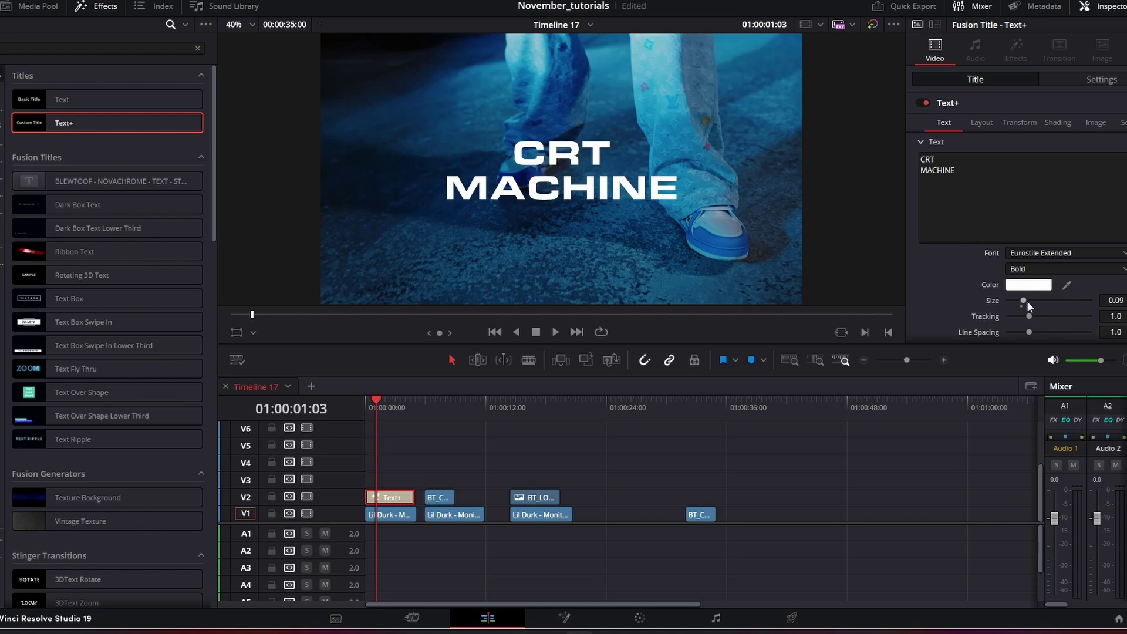
pyautogui.moveTo(1024, 300)
pyautogui.mouseDown()
pyautogui.moveTo(1042, 299)
pyautogui.moveTo(1022, 333)
pyautogui.mouseUp()
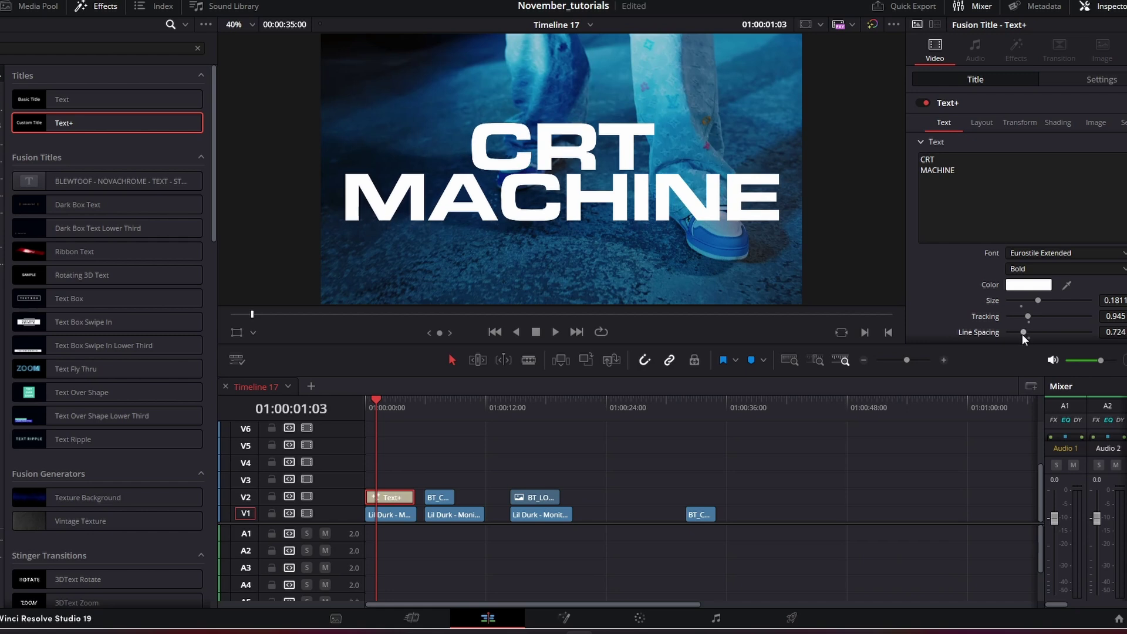
pyautogui.click(1027, 284)
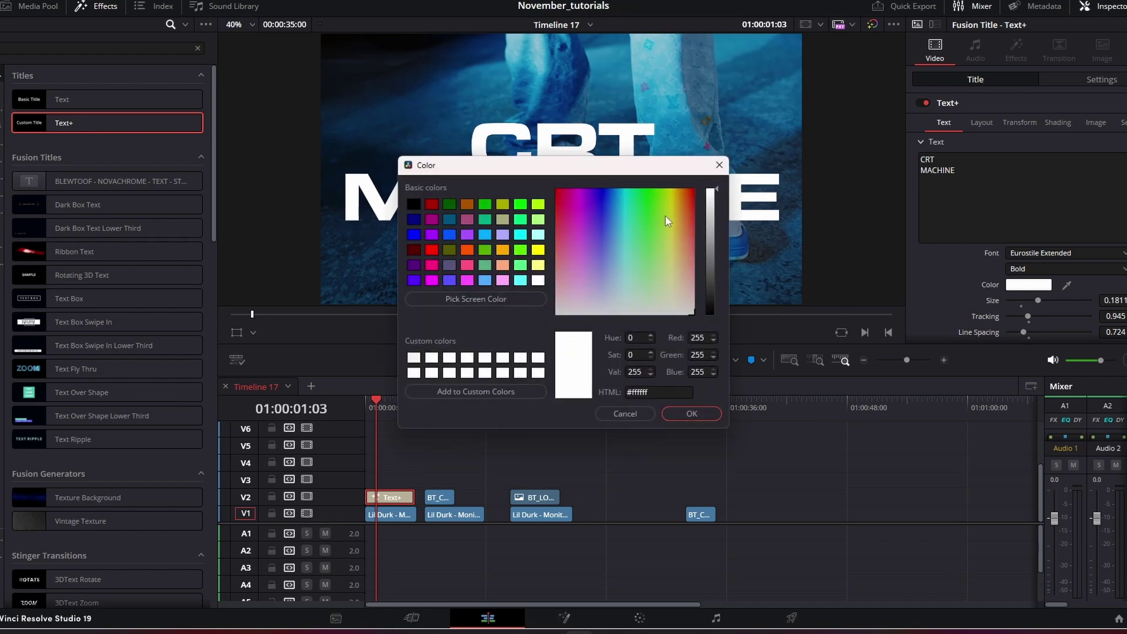
pyautogui.click(693, 189)
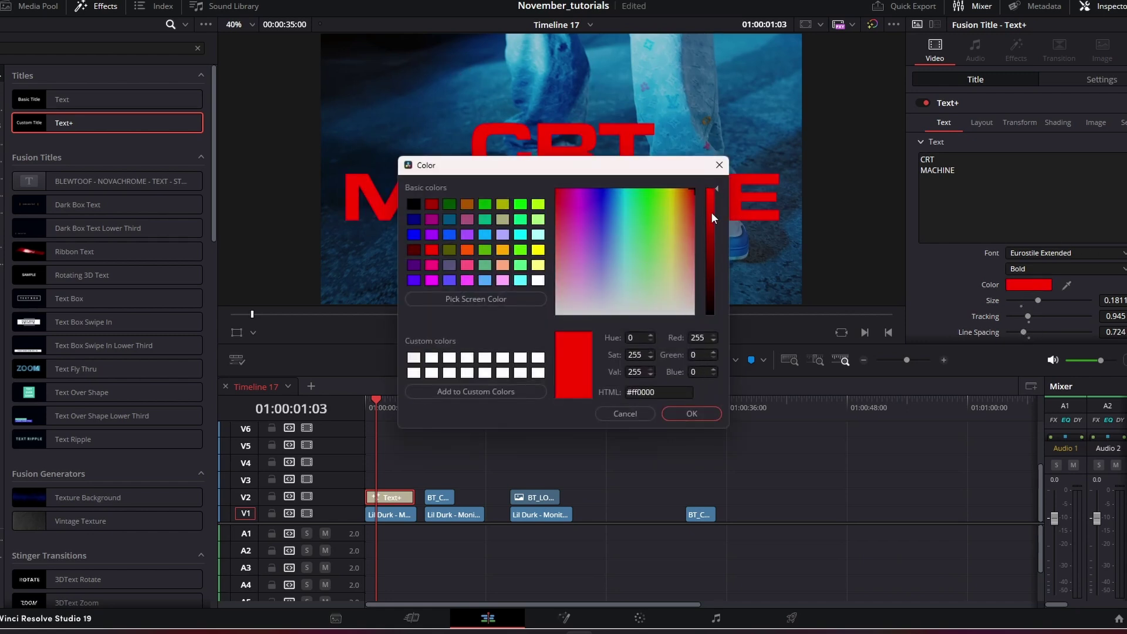
pyautogui.click(690, 416)
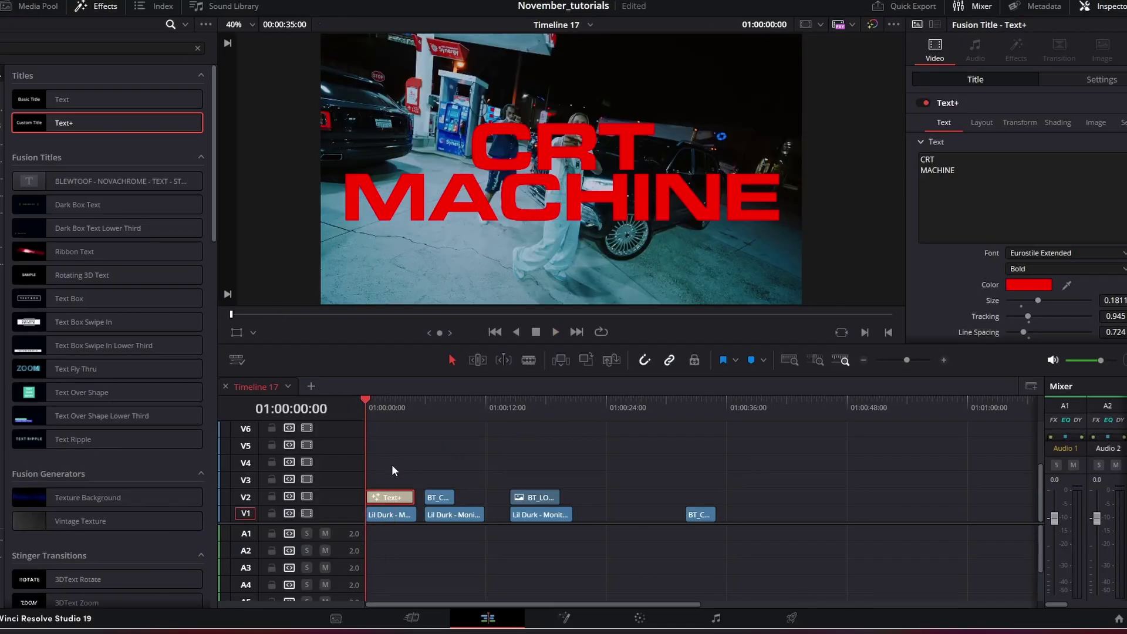
pyautogui.keyDown('ctrl'); pyautogui.click(393, 513); pyautogui.keyUp('ctrl')
# Combine the Text+ title and the first V1 clip into Compound Clip 13.
pyautogui.rightClick(393, 513)
pyautogui.click(445, 130)
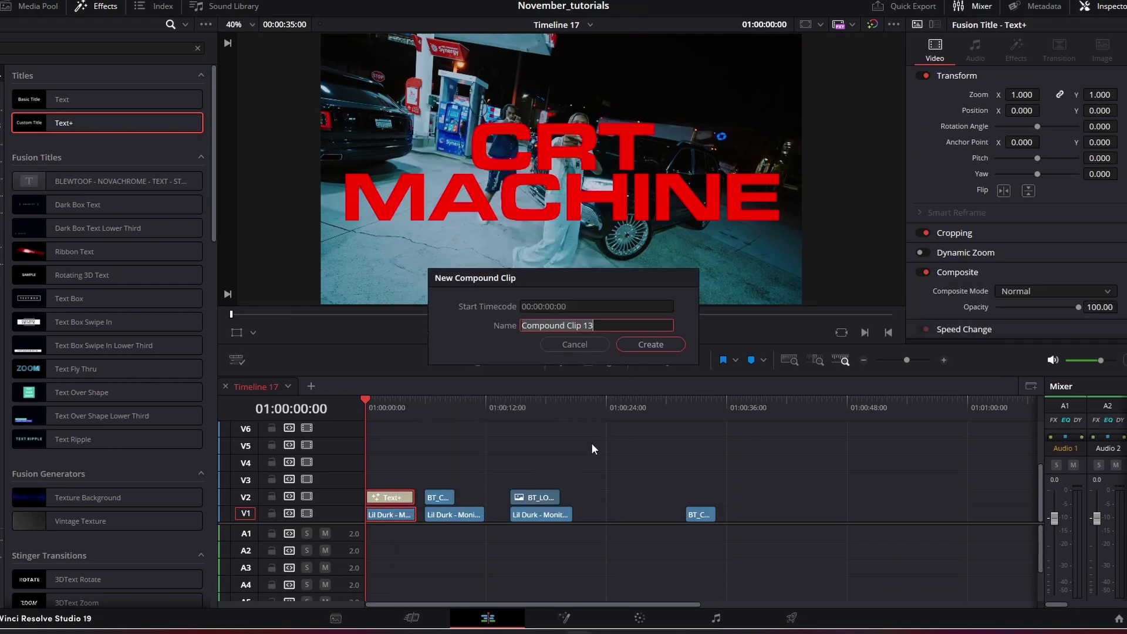
pyautogui.click(647, 350)
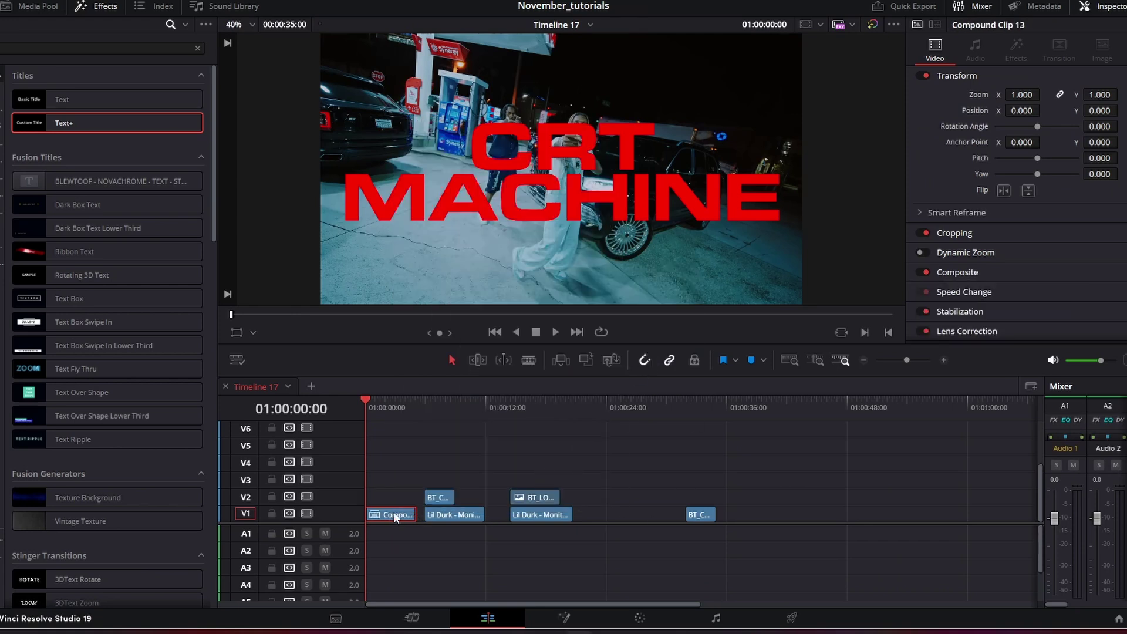
pyautogui.scroll(-15, 58, 115)
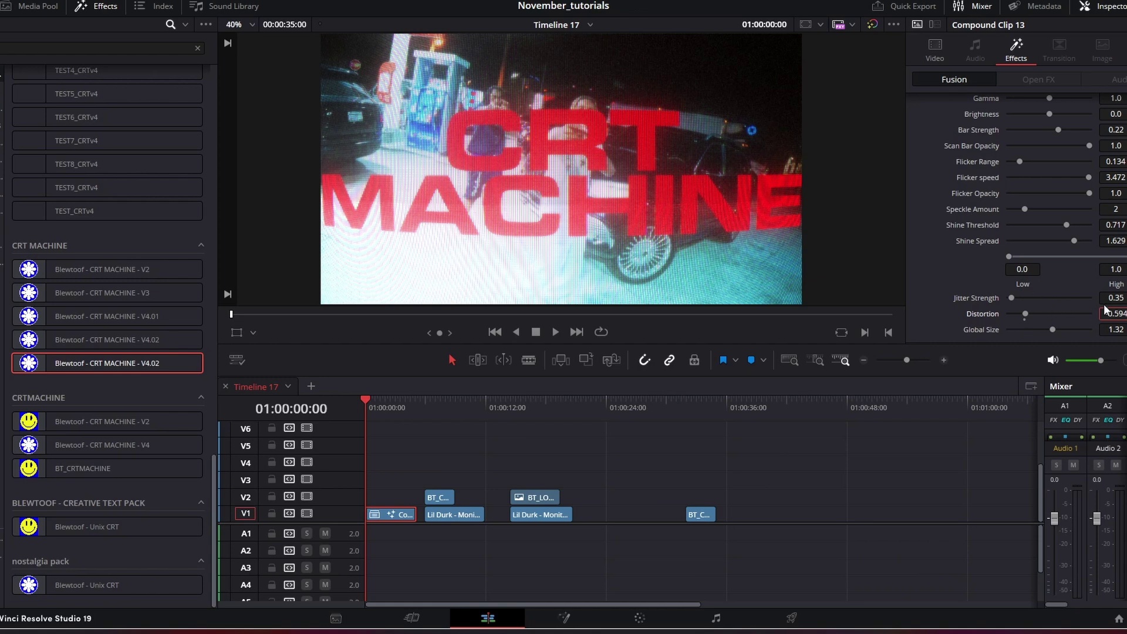
# Reduce the CRT effect's Jitter Strength to 0.4 and save the project.
pyautogui.moveTo(1099, 313); pyautogui.dragTo(1028, 301)
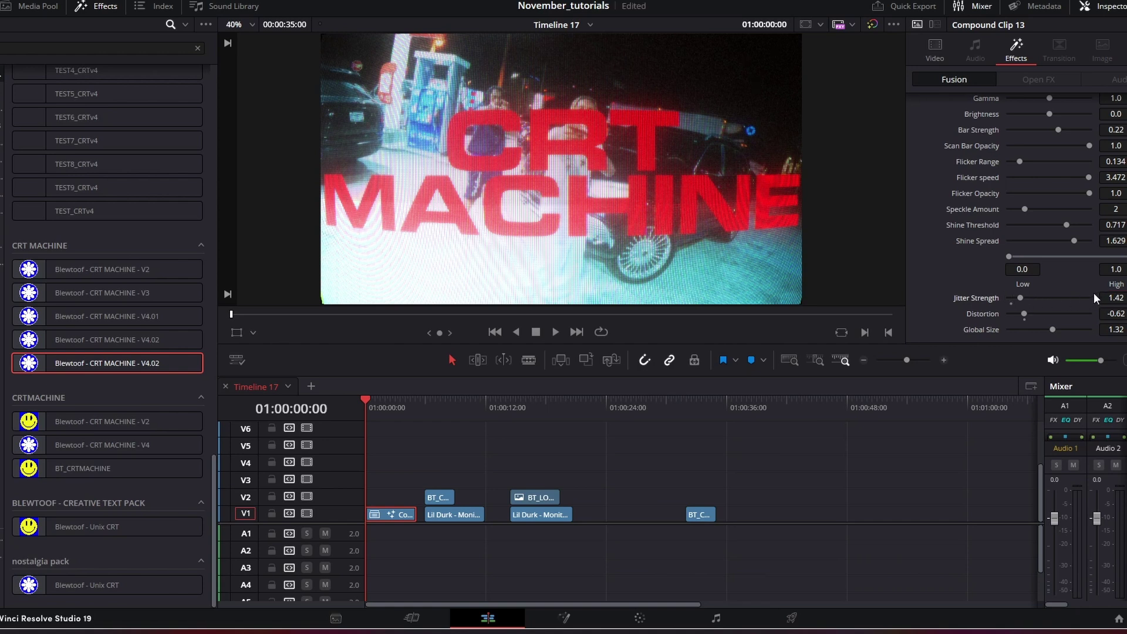
pyautogui.moveTo(1112, 298); pyautogui.dragTo(1086, 299)
pyautogui.moveTo(1115, 297); pyautogui.dragTo(1103, 299)
pyautogui.click(1026, 304)
pyautogui.moveTo(1017, 306); pyautogui.dragTo(1011, 299)
pyautogui.hotkey('ctrl', 's')
# Set the CRT effect's Distortion to 0.
pyautogui.click(1109, 314)
pyautogui.write('0')
pyautogui.press('Tab')
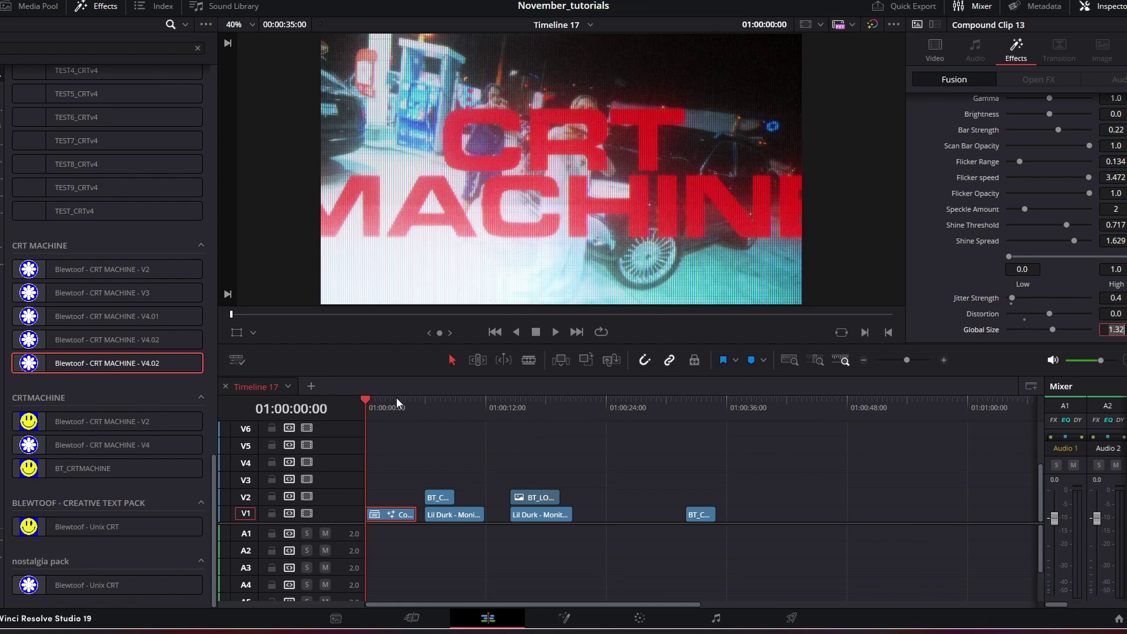
pyautogui.click(382, 514)
pyautogui.scroll(10, 925, 212)
# Shrink the CRT image slightly and set the Pixel Size to 0.00258.
pyautogui.moveTo(1048, 142); pyautogui.dragTo(1040, 140)
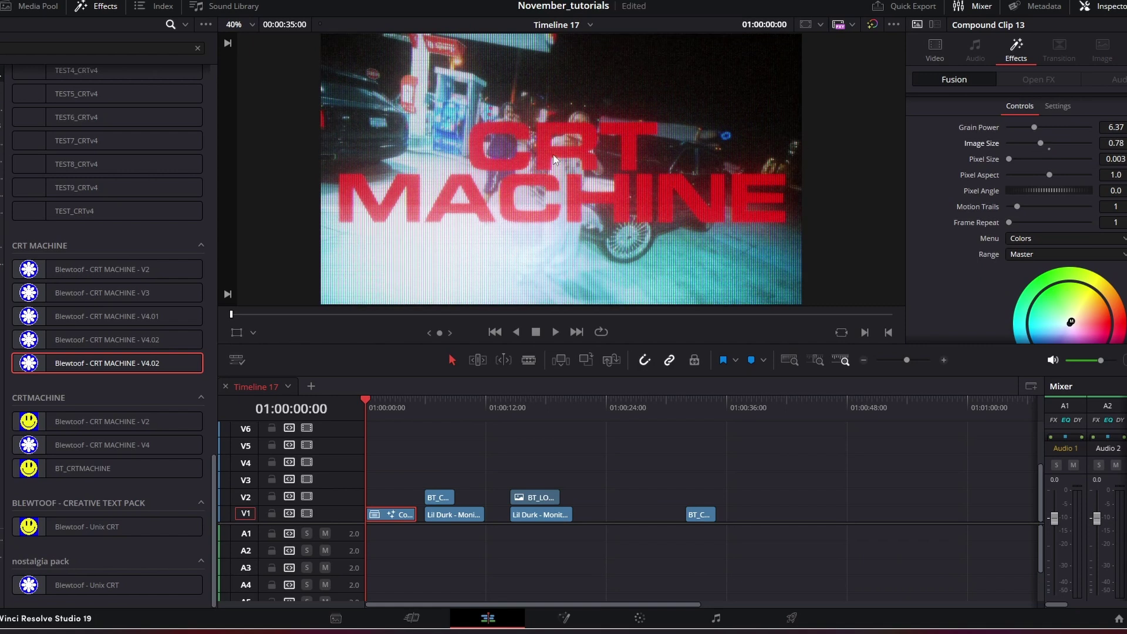
pyautogui.scroll(4, 659, 158)
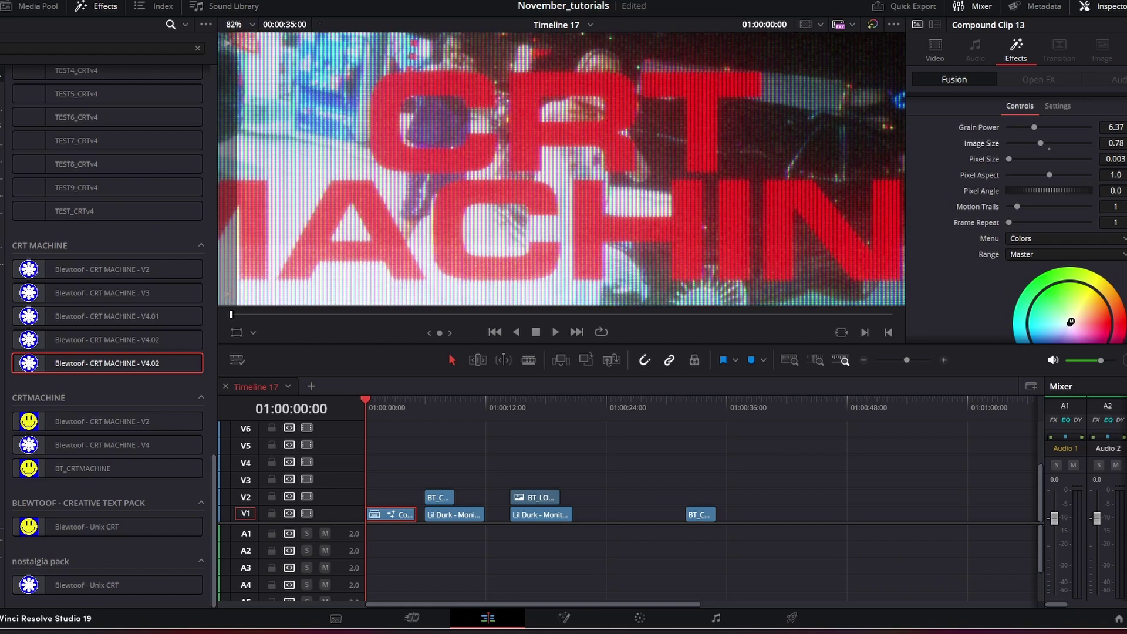
pyautogui.click(1112, 159)
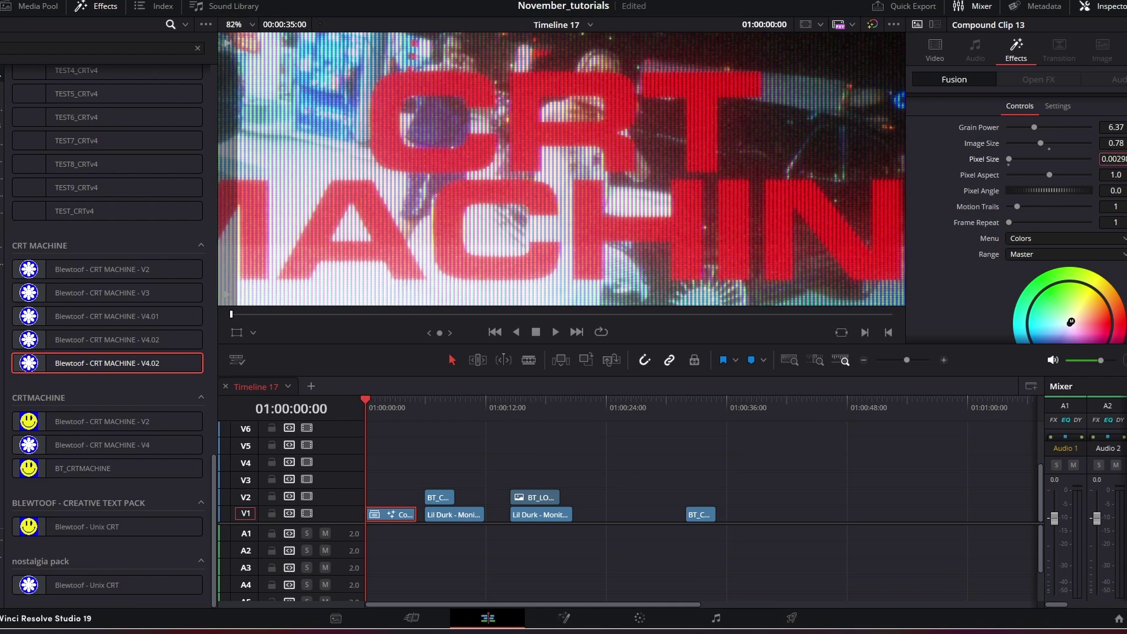
pyautogui.moveTo(1112, 158); pyautogui.dragTo(1104, 158)
pyautogui.scroll(4, 604, 84)
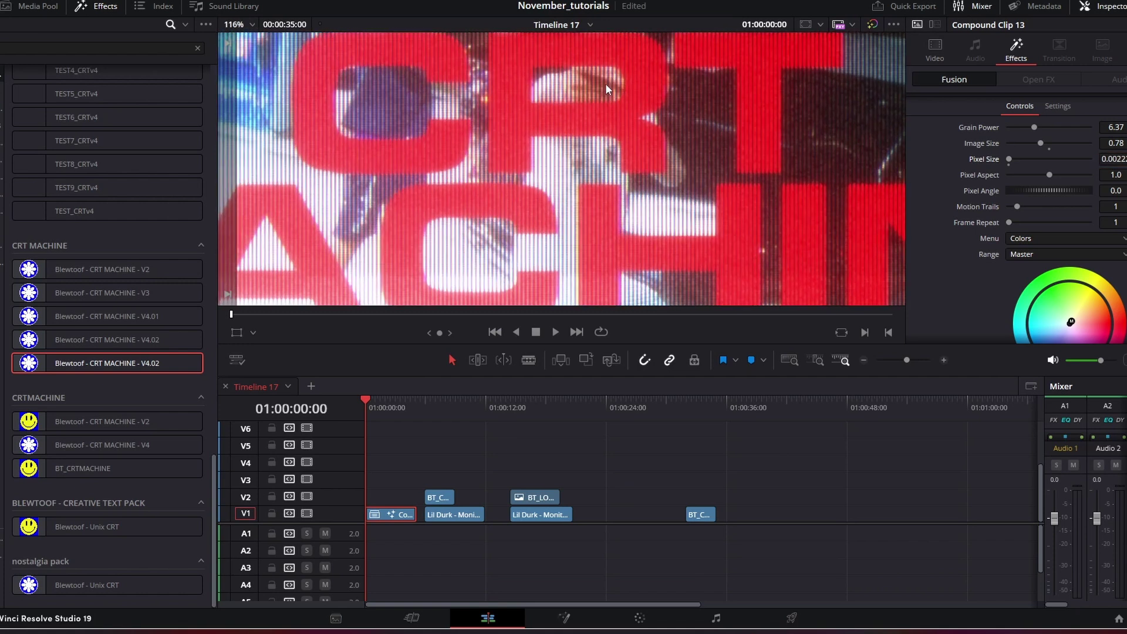
pyautogui.scroll(2, 641, 149)
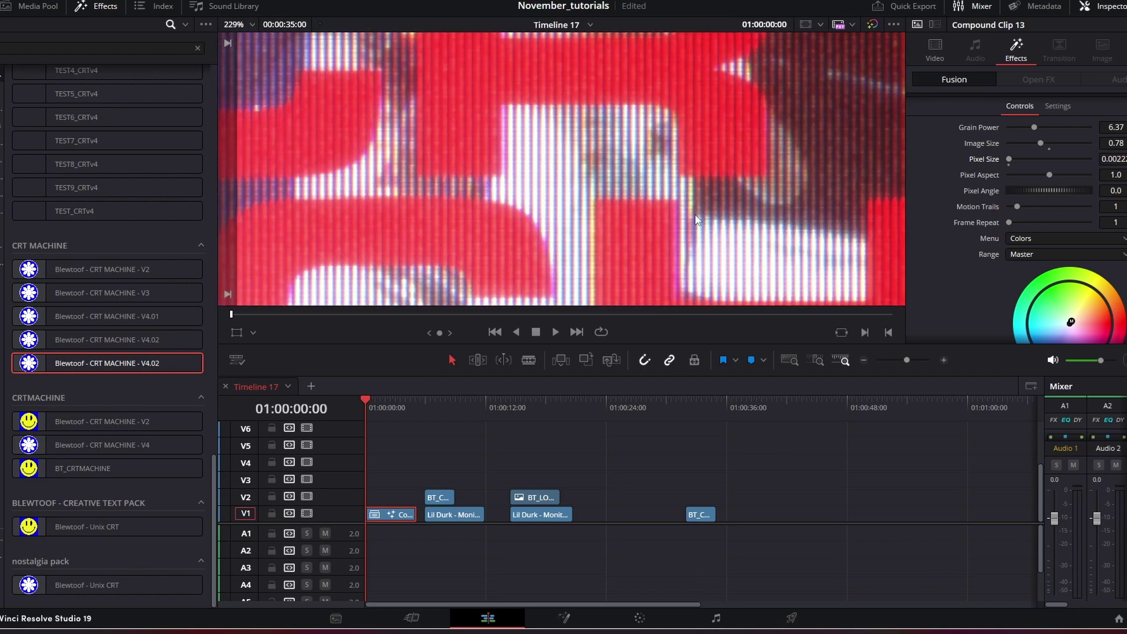
pyautogui.moveTo(1119, 164); pyautogui.dragTo(1126, 163)
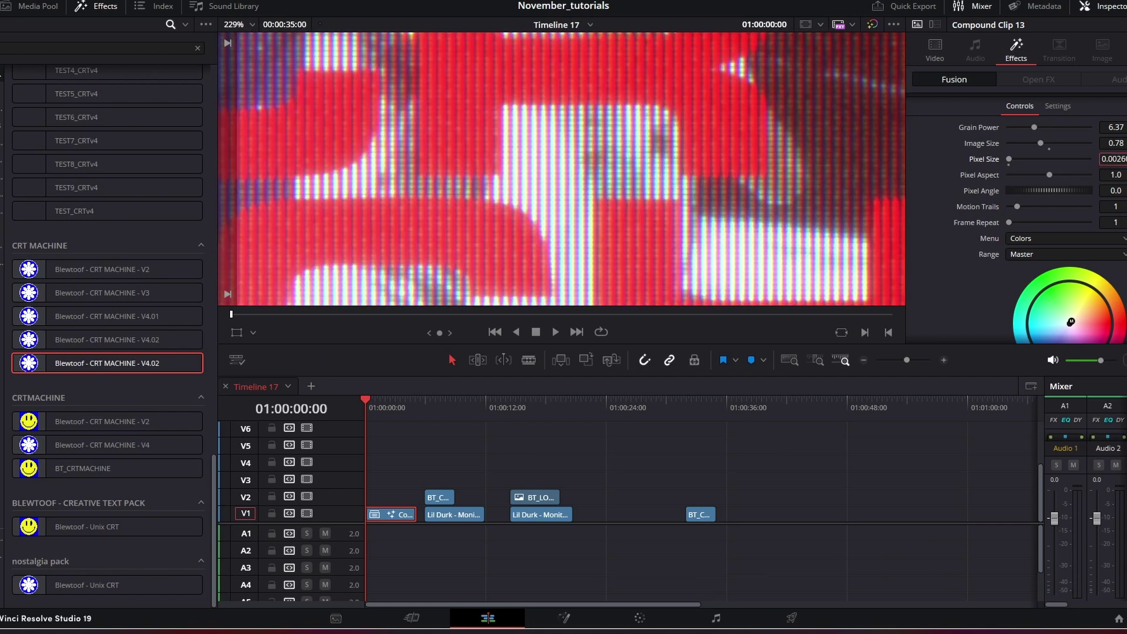
# Tint the CRT MACHINE title toward red with the colour wheel at strength 0.243.
pyautogui.scroll(-1, 627, 154)
pyautogui.scroll(-10, 626, 155)
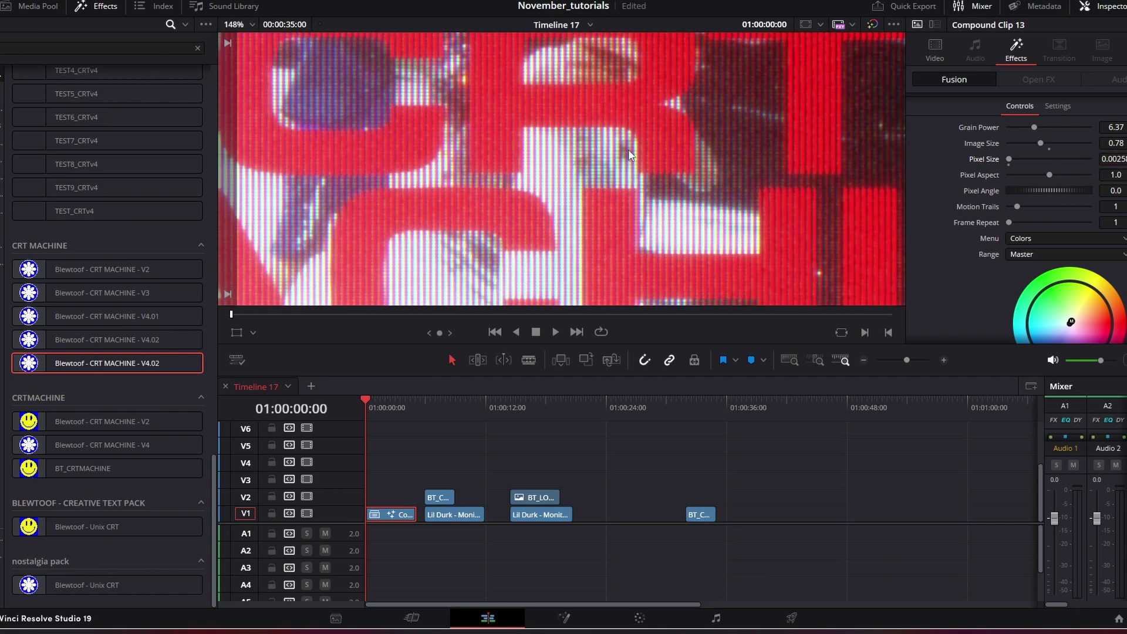
pyautogui.scroll(-3, 1076, 188)
pyautogui.moveTo(1077, 188); pyautogui.dragTo(1045, 217)
pyautogui.scroll(-1, 1043, 301)
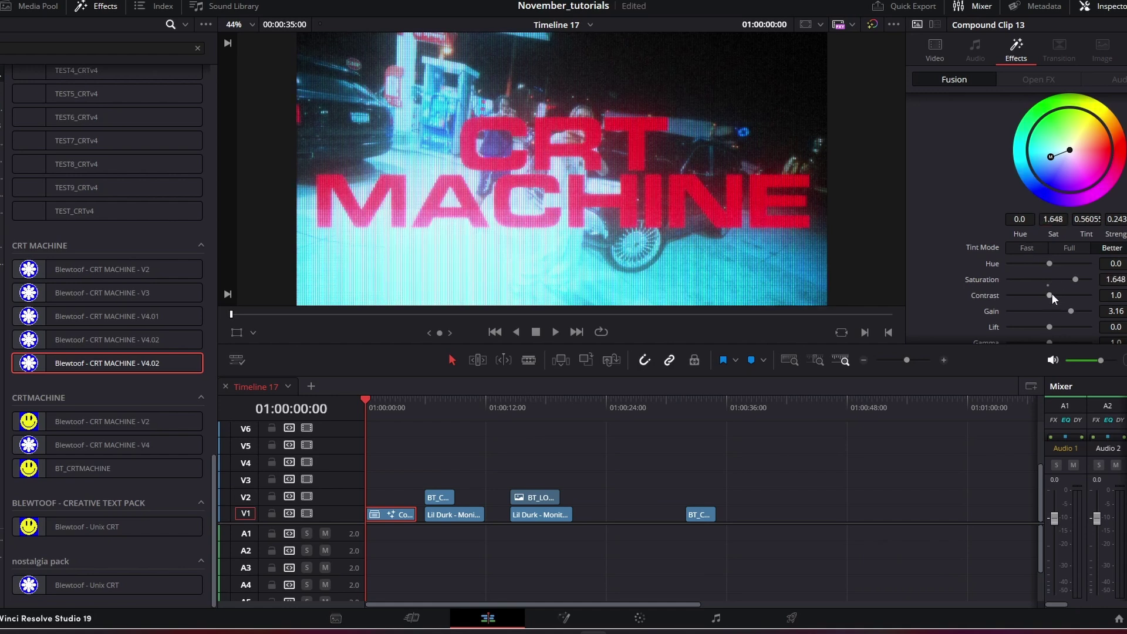
# Raise the CRT effect's Contrast to 1.06 and play back the title to preview it.
pyautogui.moveTo(1051, 293); pyautogui.dragTo(1055, 291)
pyautogui.scroll(-2, 1051, 291)
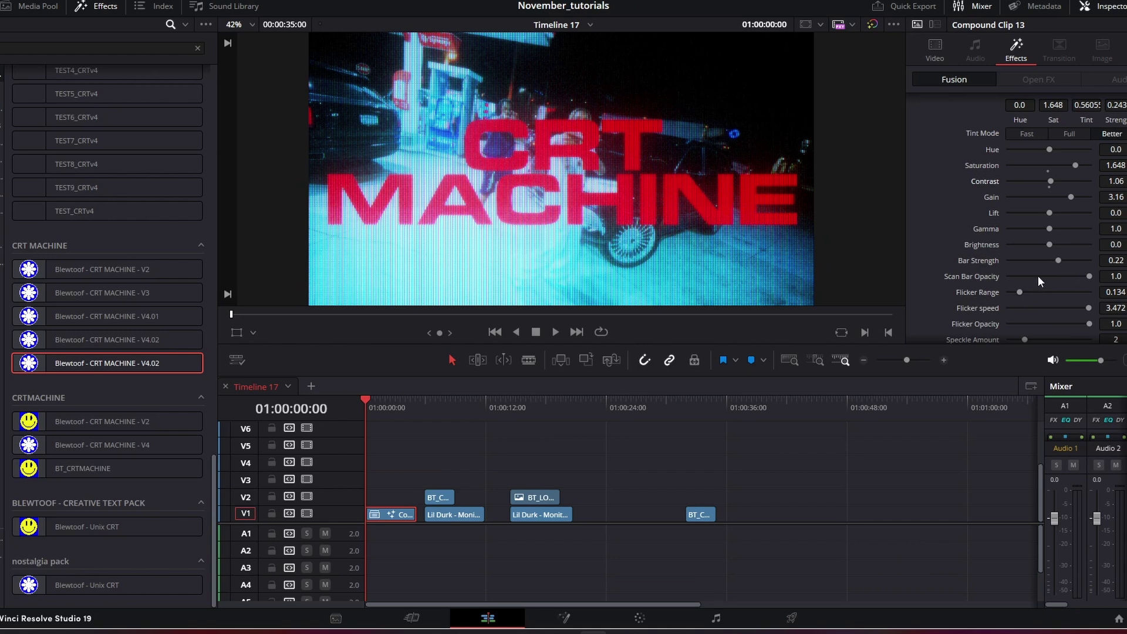
pyautogui.press('space')
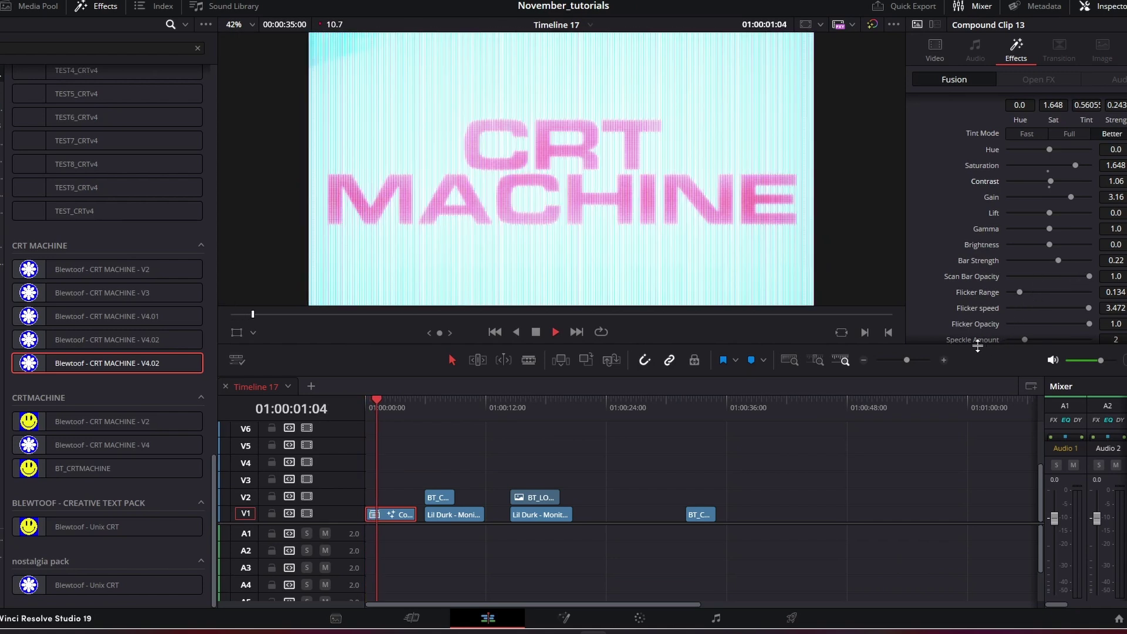
pyautogui.press('space')
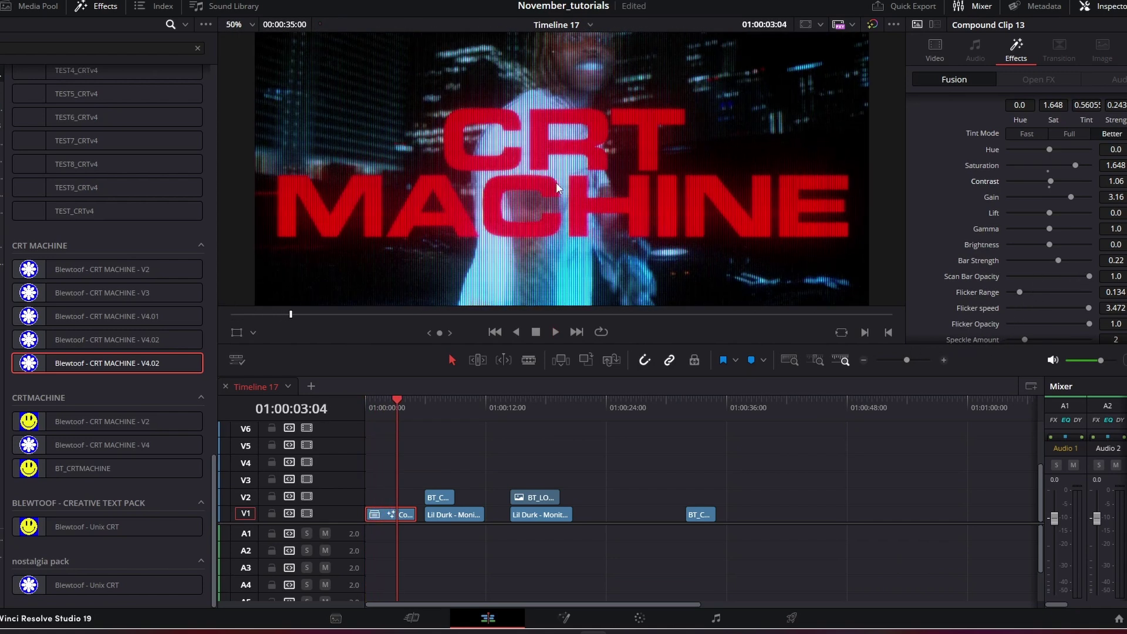
pyautogui.scroll(2, 555, 181)
pyautogui.scroll(2, 1001, 273)
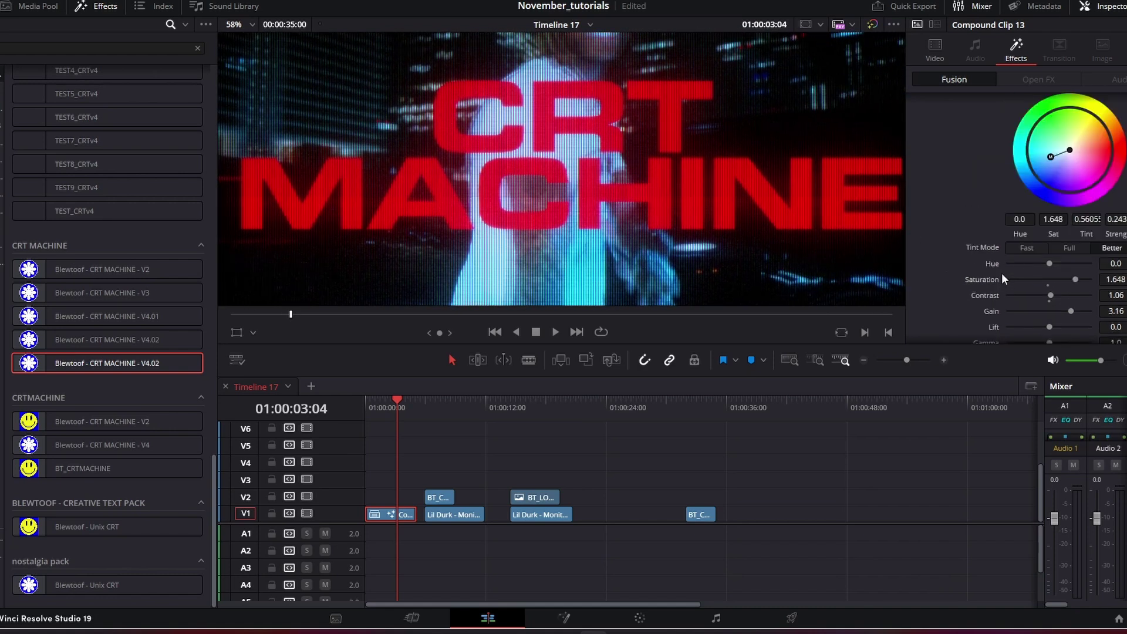
pyautogui.scroll(-2, 1066, 228)
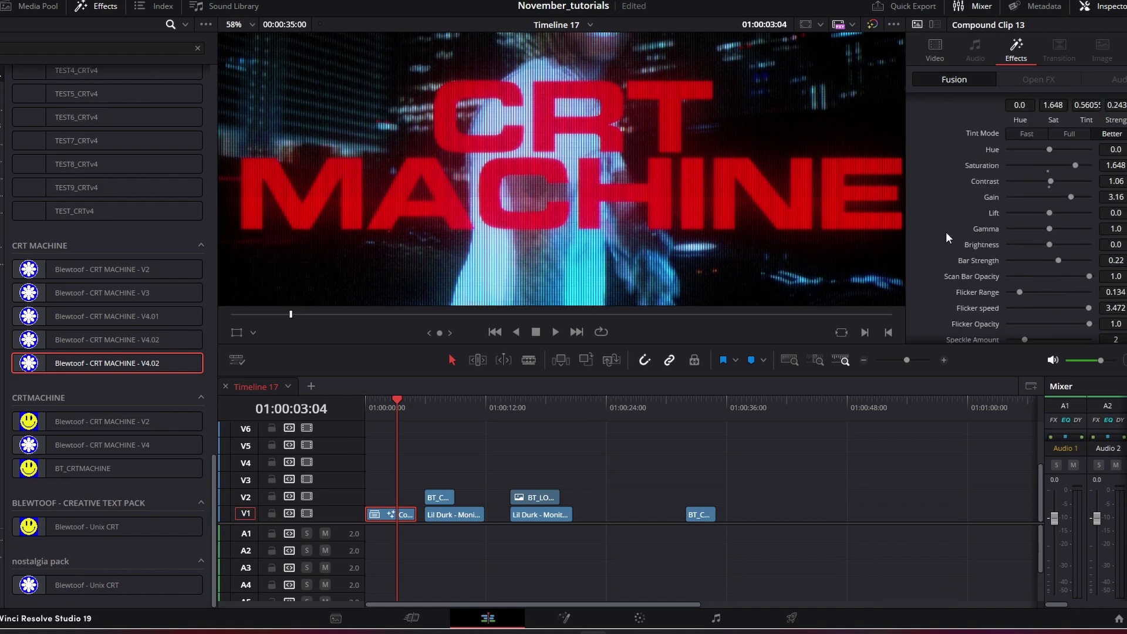
pyautogui.scroll(-2, 1042, 165)
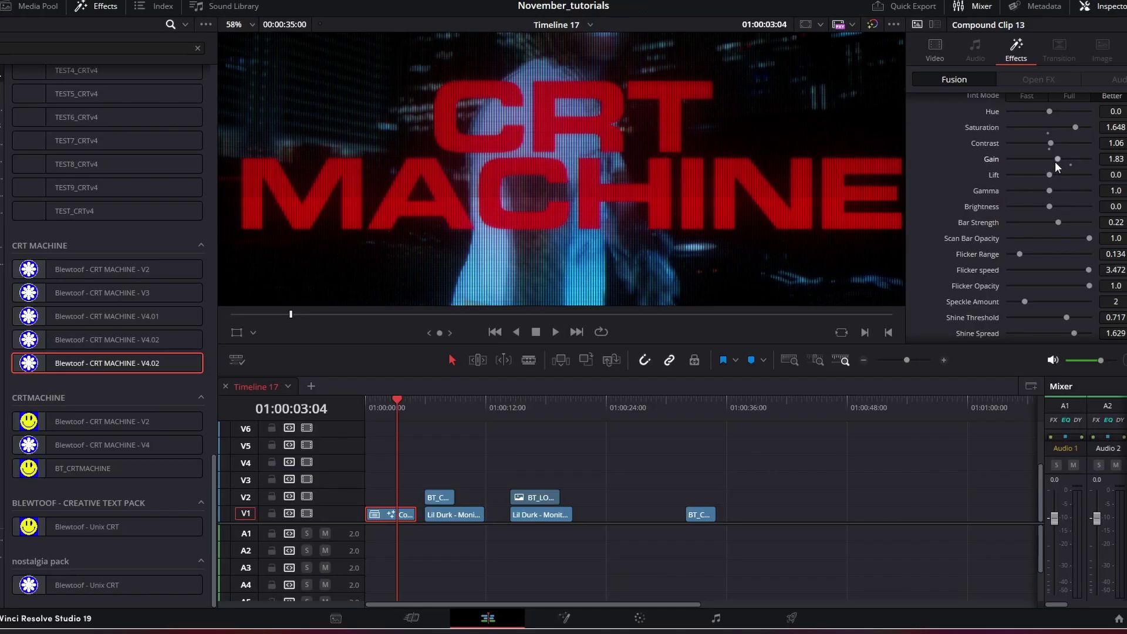
pyautogui.moveTo(1055, 162); pyautogui.dragTo(1071, 160)
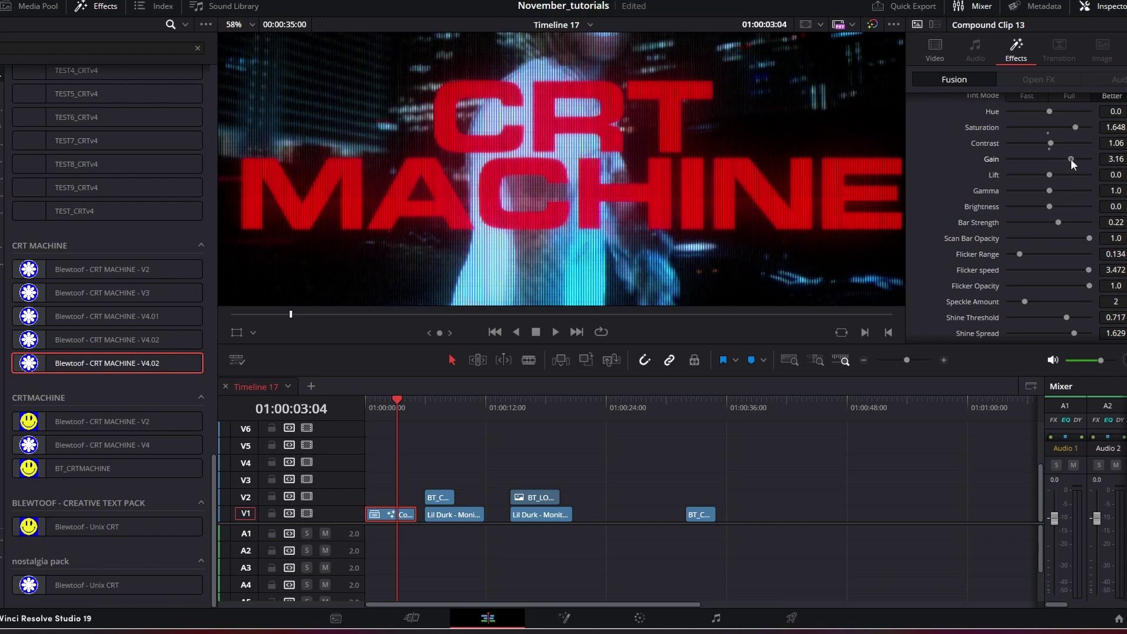
pyautogui.scroll(1, 626, 114)
# Preview the title and set the CRT effect's Motion Trails to 0.
pyautogui.scroll(1, 1026, 276)
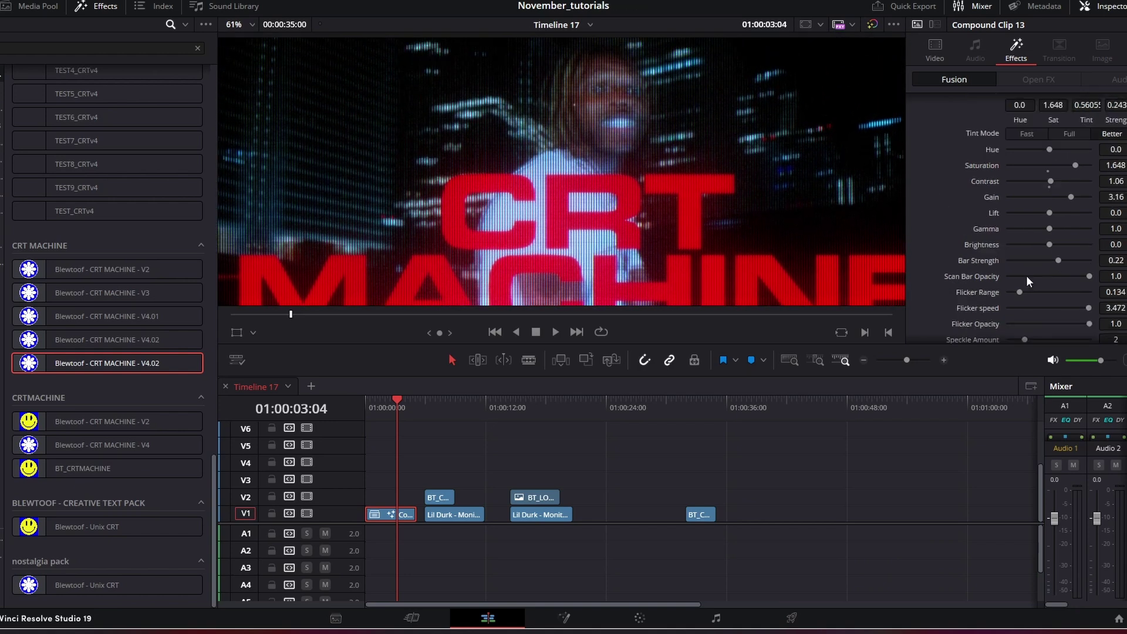
pyautogui.scroll(5, 1022, 274)
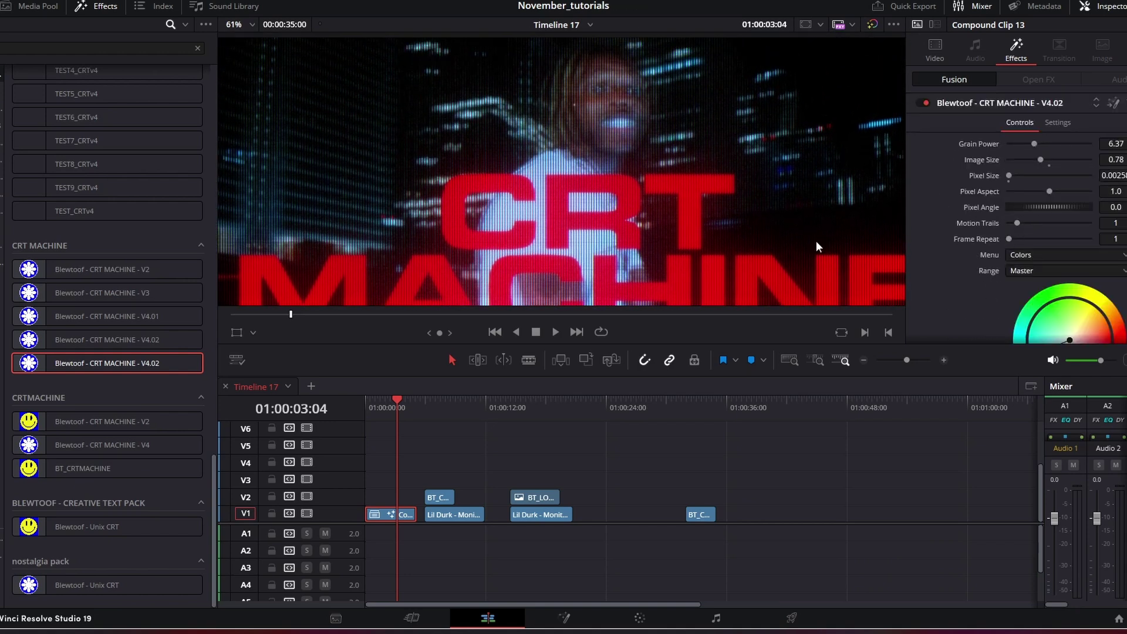
pyautogui.click(555, 331)
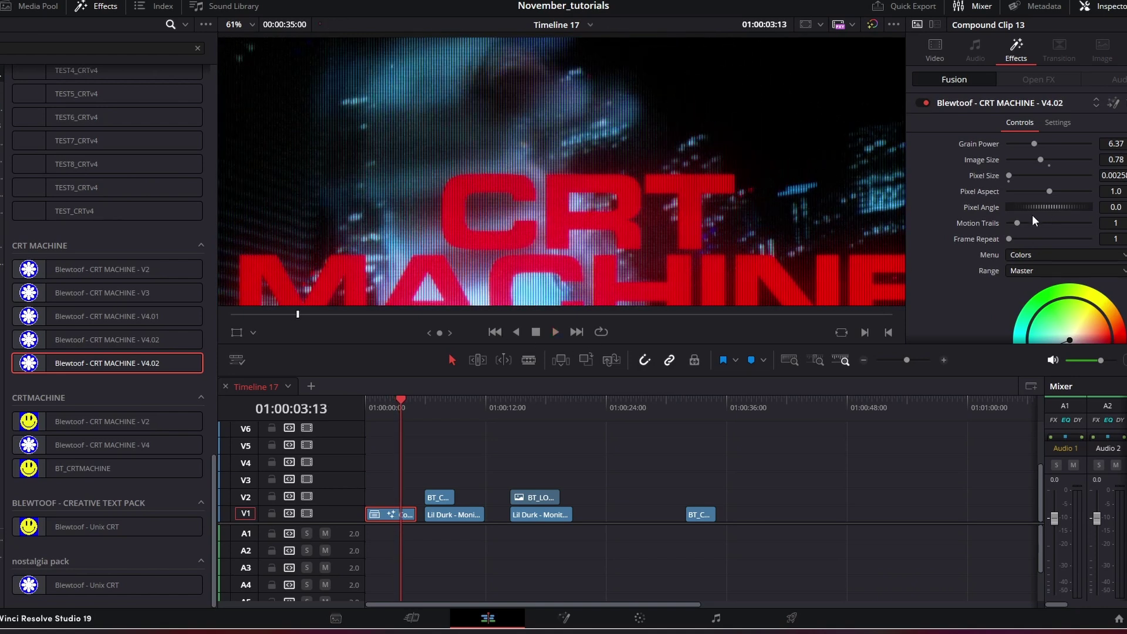
pyautogui.click(1017, 224)
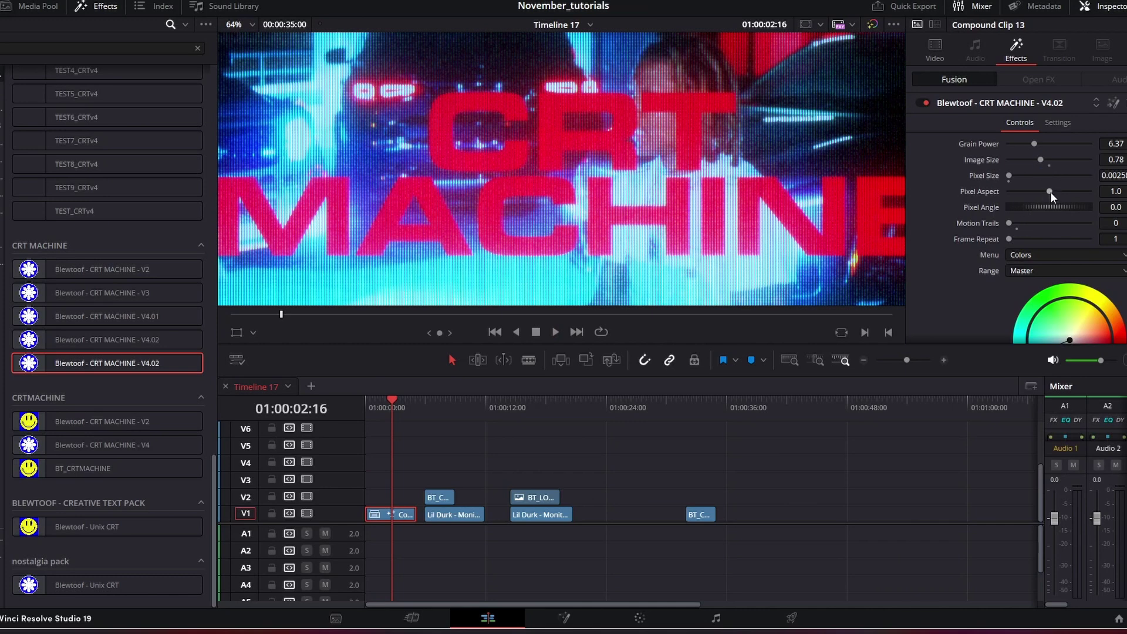
# Try stretched and diagonal CRT pixel grids, settling on a Pixel Aspect of 1.32.
pyautogui.moveTo(1050, 192); pyautogui.dragTo(1072, 185)
pyautogui.scroll(5, 689, 152)
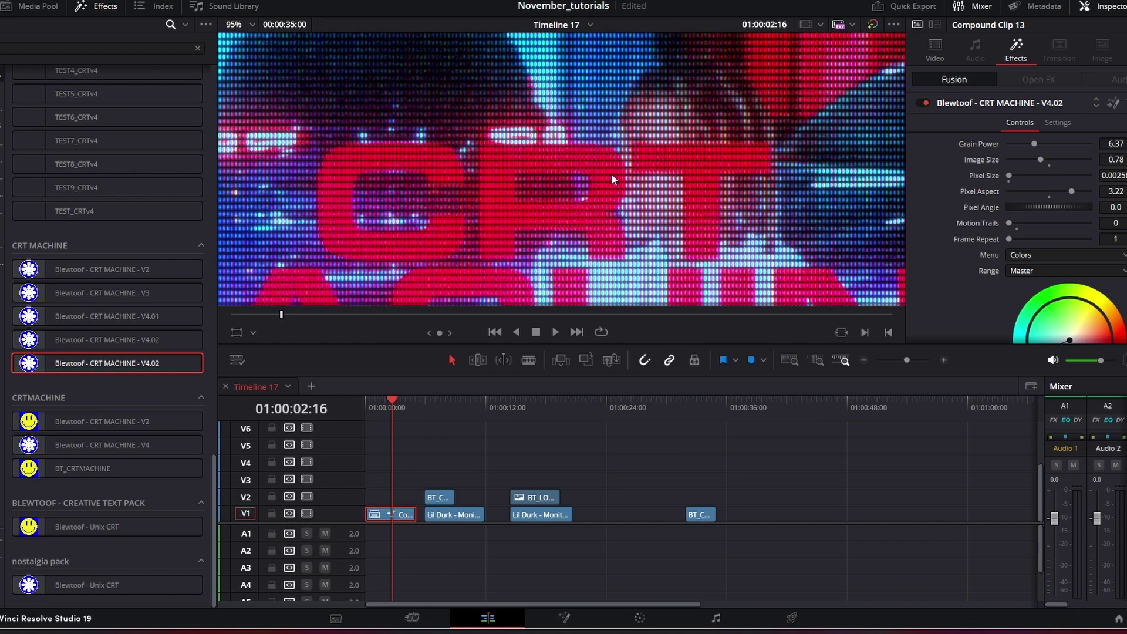
pyautogui.moveTo(1062, 206); pyautogui.dragTo(1001, 202)
pyautogui.scroll(-3, 671, 182)
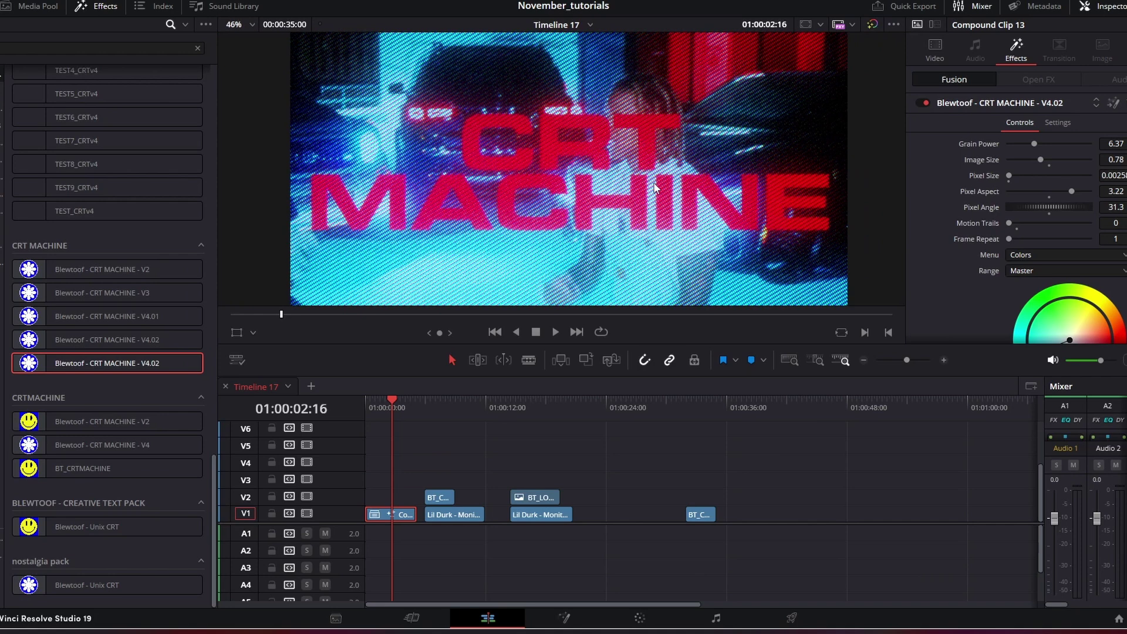
pyautogui.scroll(2, 554, 184)
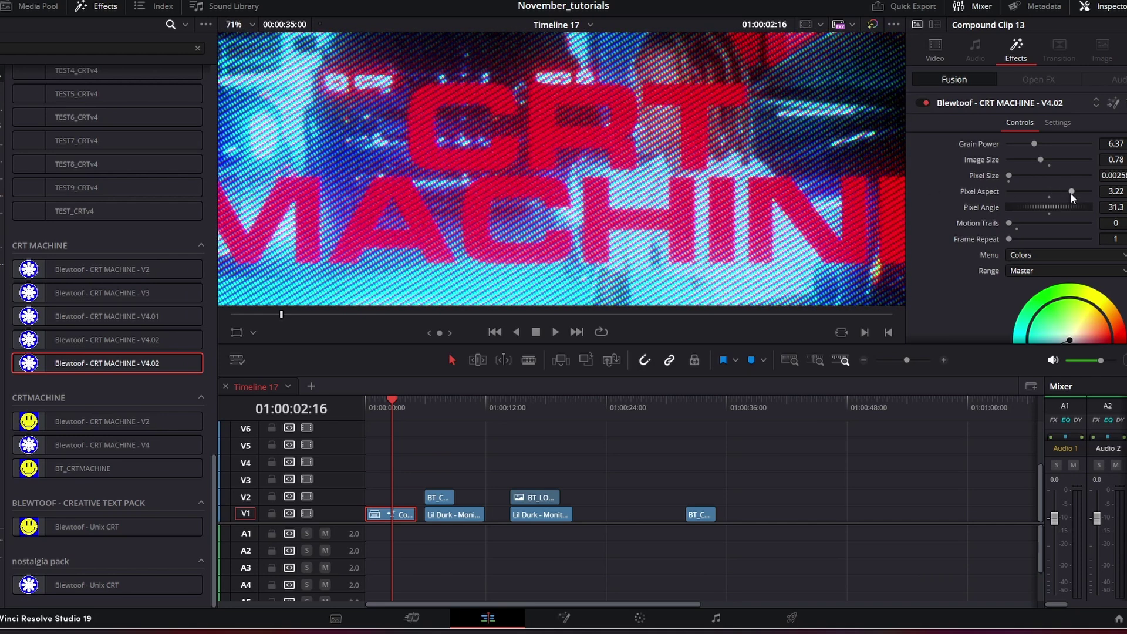
pyautogui.moveTo(1070, 192)
pyautogui.mouseDown()
pyautogui.moveTo(1049, 192)
pyautogui.moveTo(1061, 203)
pyautogui.mouseUp()
pyautogui.scroll(-3, 687, 270)
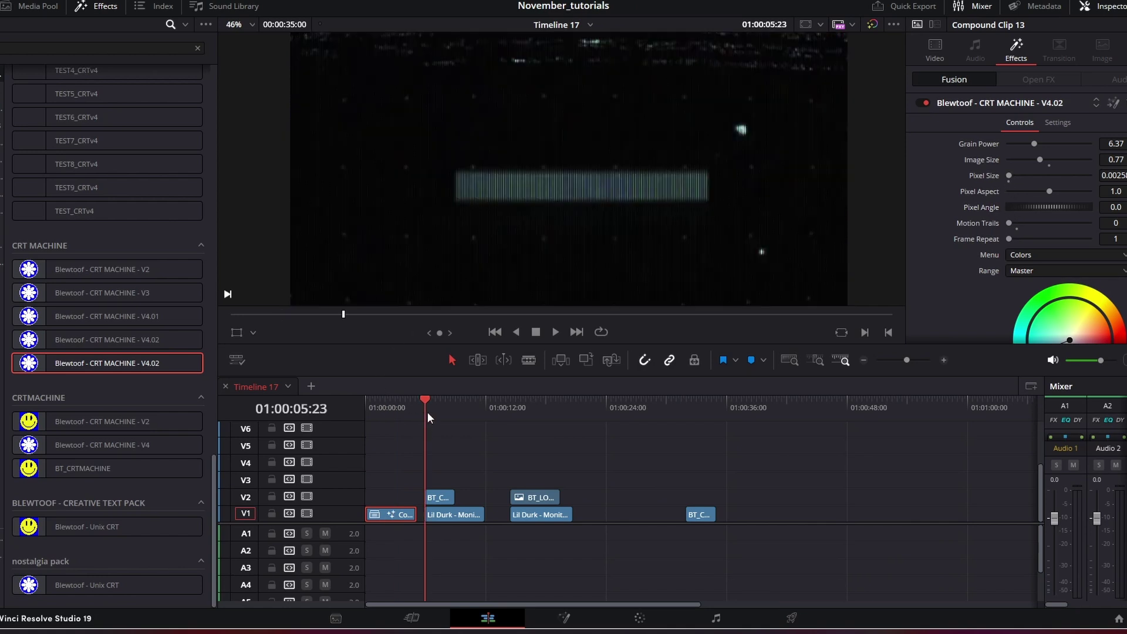
pyautogui.moveTo(427, 411); pyautogui.dragTo(428, 417)
pyautogui.click(439, 497)
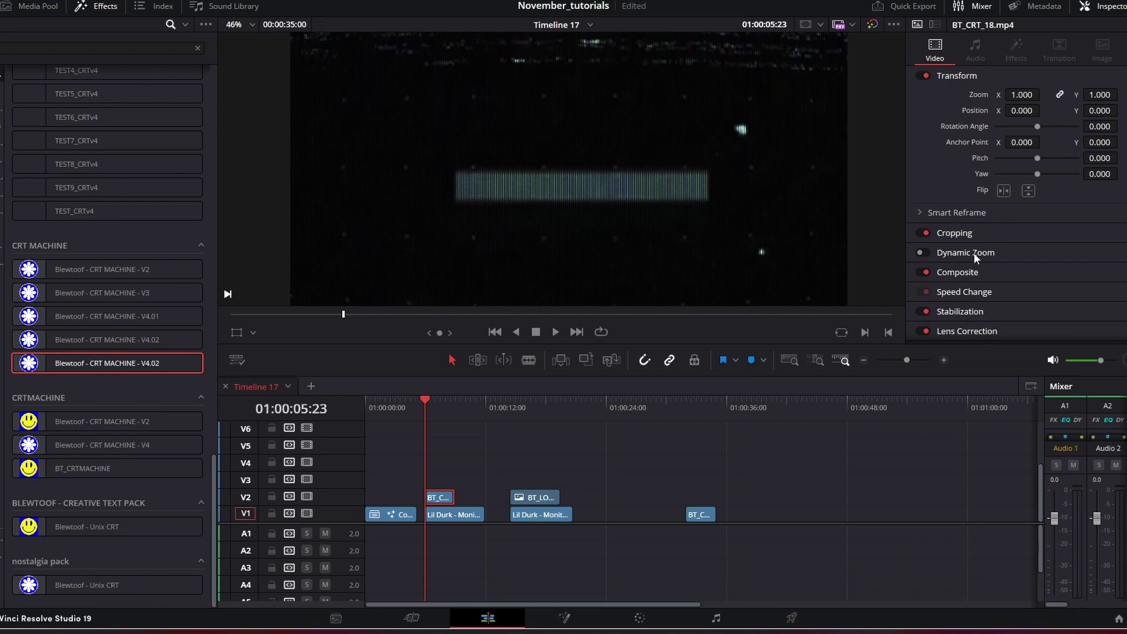
# Set the BT_CRT_18.mp4 overlay's Composite Mode to Screen.
pyautogui.scroll(-1, 974, 247)
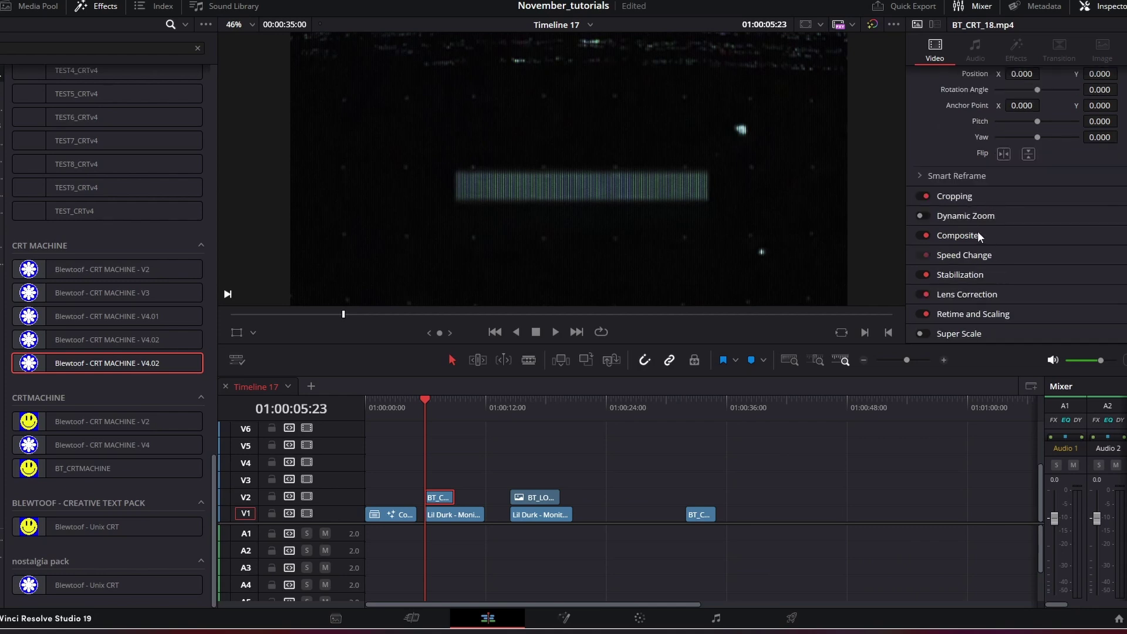
pyautogui.click(977, 235)
pyautogui.click(1030, 256)
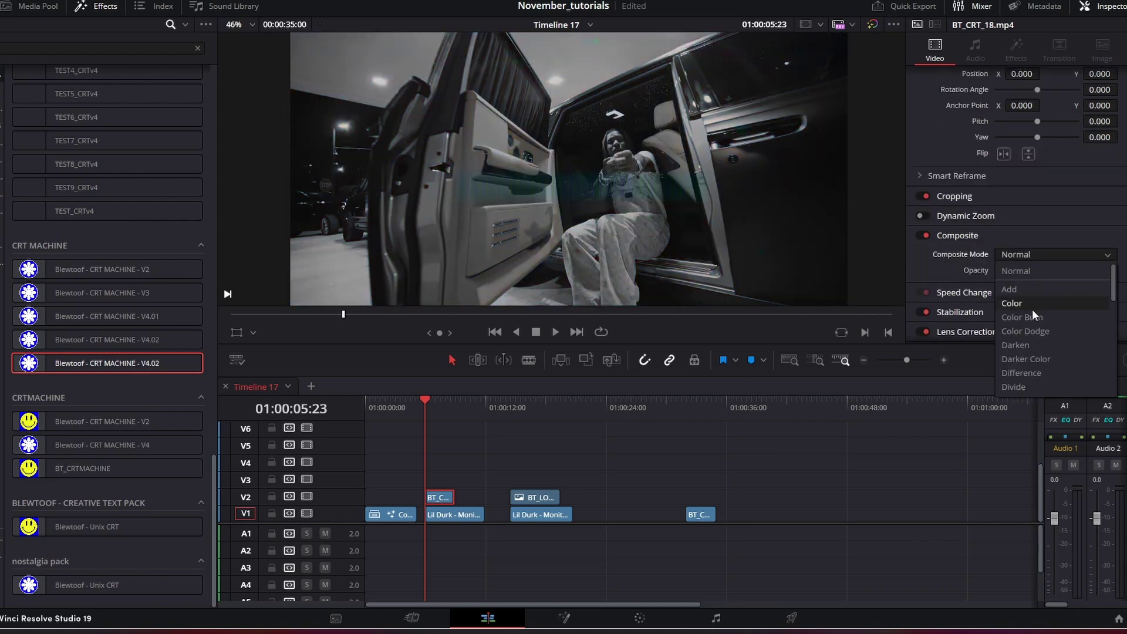
pyautogui.scroll(-3, 1031, 312)
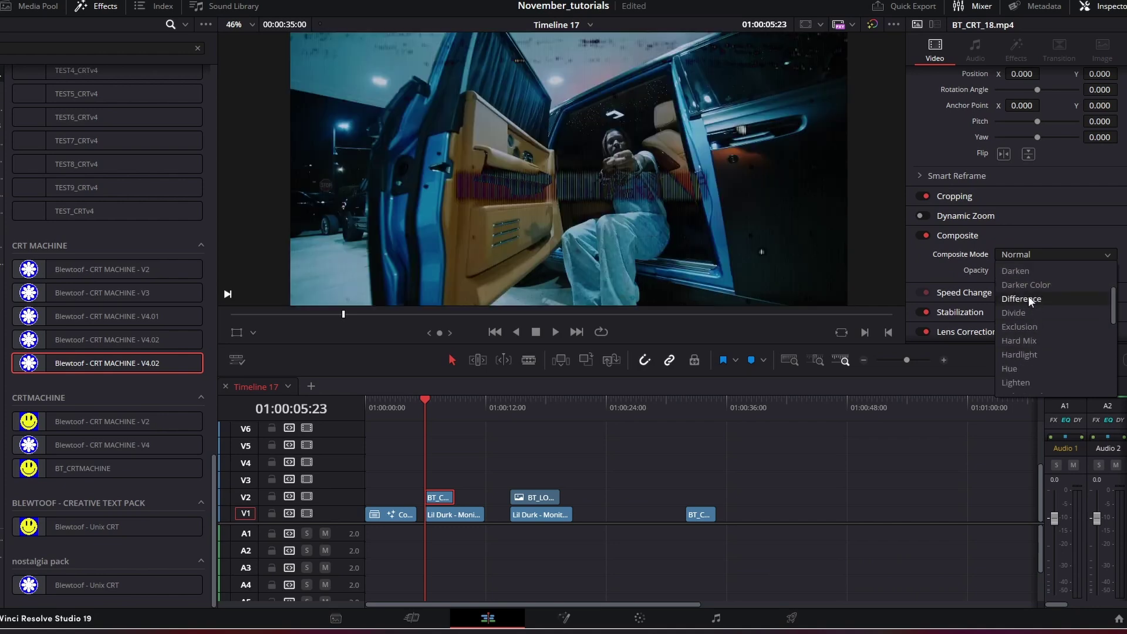
pyautogui.scroll(-4, 1027, 297)
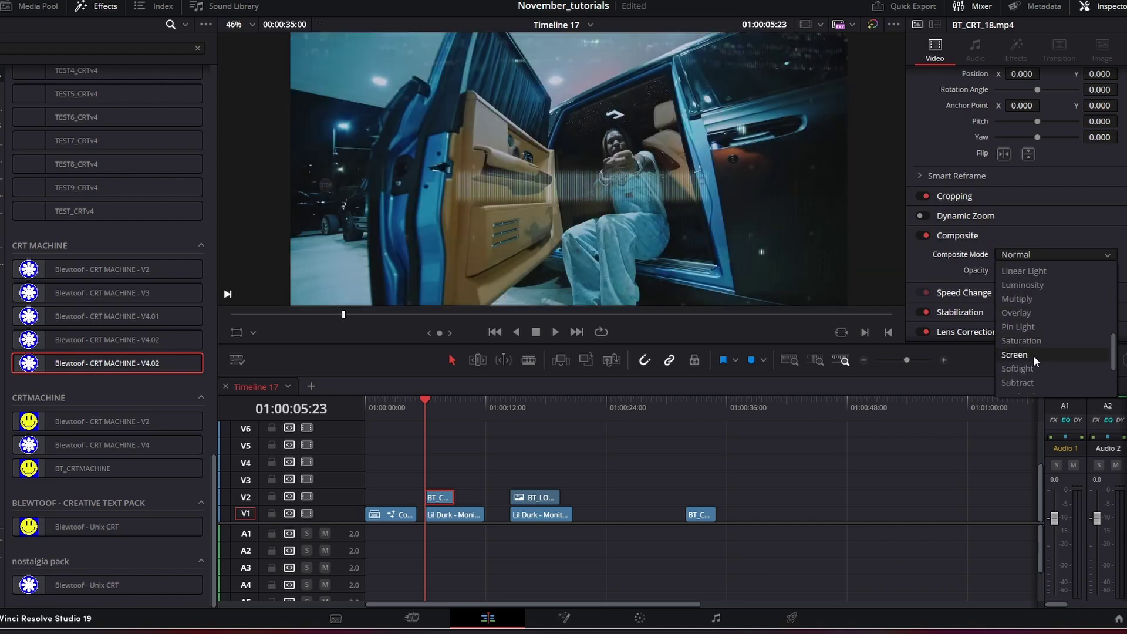
pyautogui.click(1033, 354)
# Play back the overlay around 01:00:07:00 to check the Screen blend.
pyautogui.press('space')
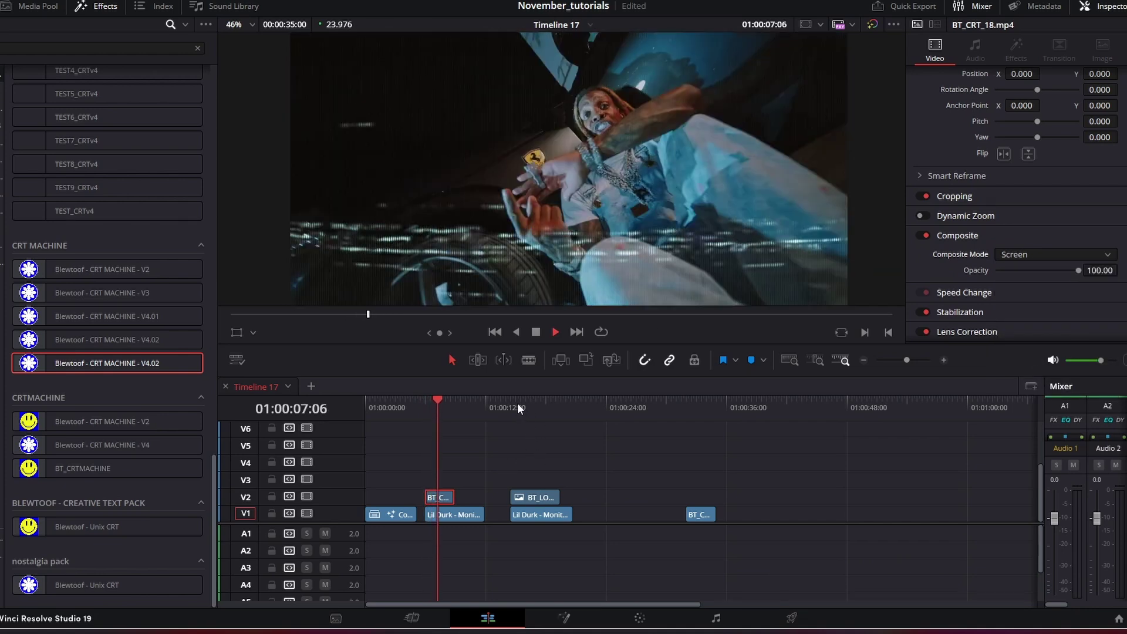
pyautogui.click(436, 402)
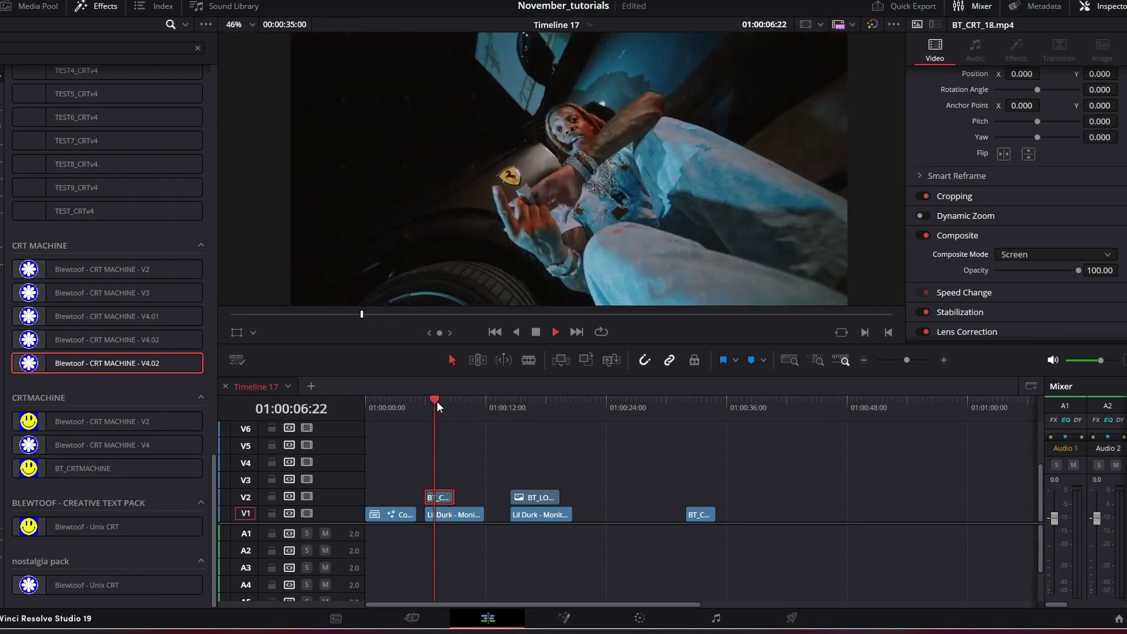
pyautogui.click(442, 406)
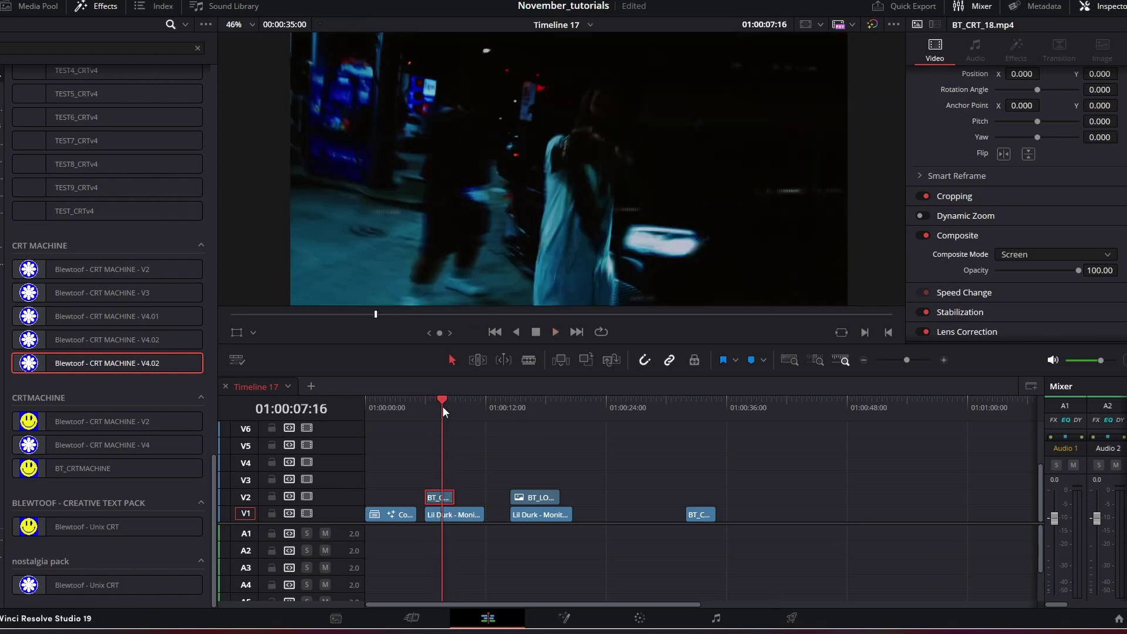
pyautogui.moveTo(442, 406); pyautogui.dragTo(432, 435)
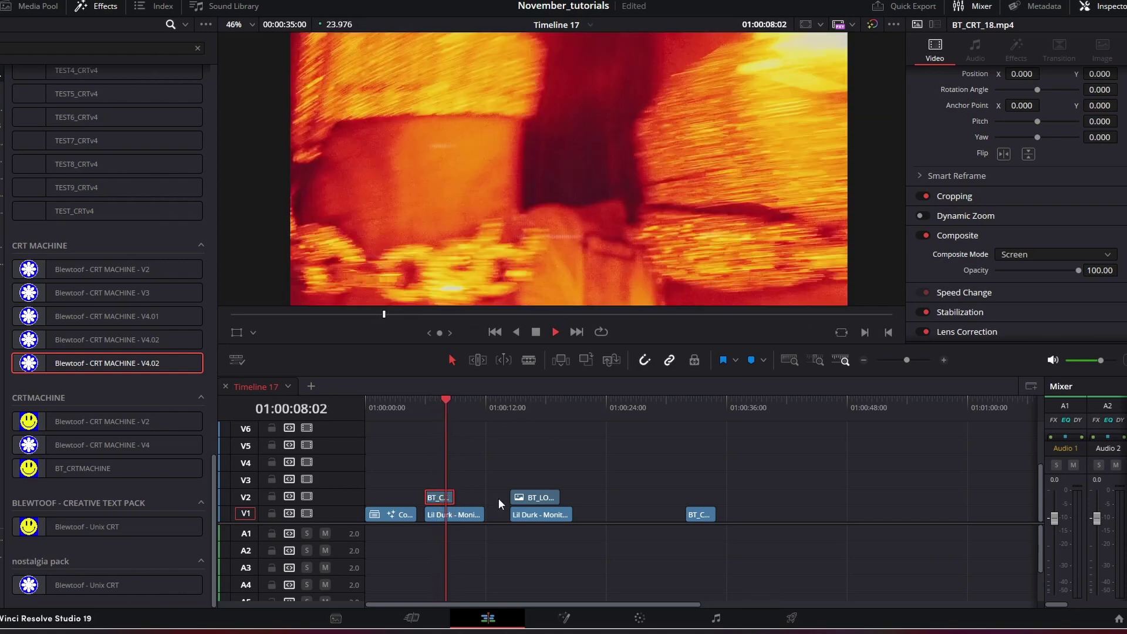
pyautogui.press('space')
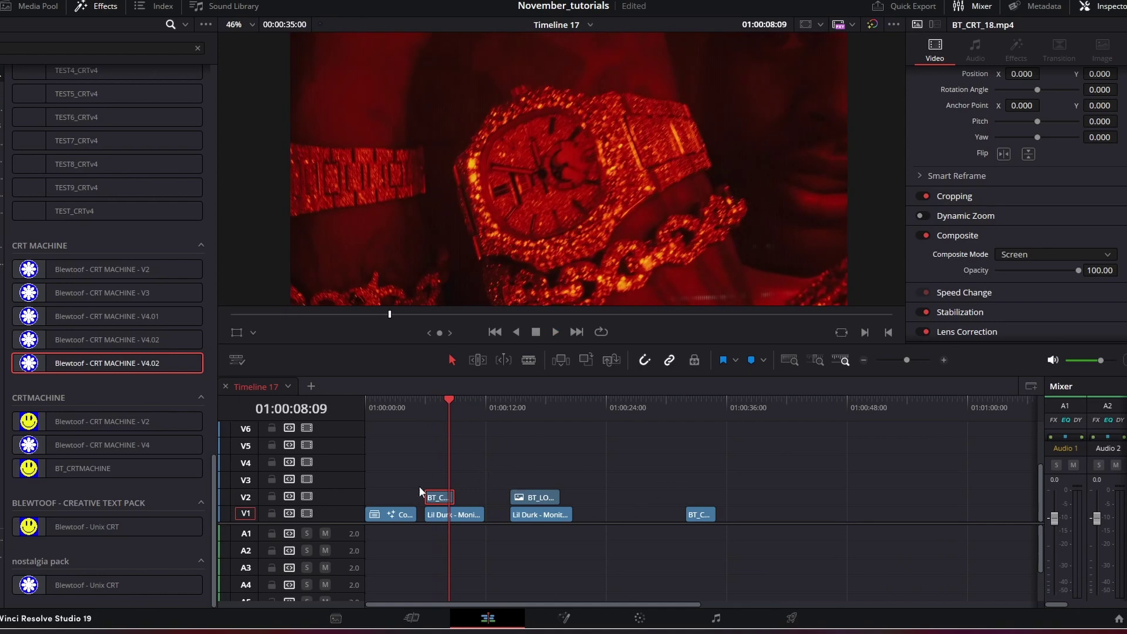
pyautogui.keyDown('ctrl'); pyautogui.click(477, 514); pyautogui.keyUp('ctrl')
# Combine the title and music video clip into Compound Clip 14 with CRT MACHINE V4.02.
pyautogui.rightClick(471, 512)
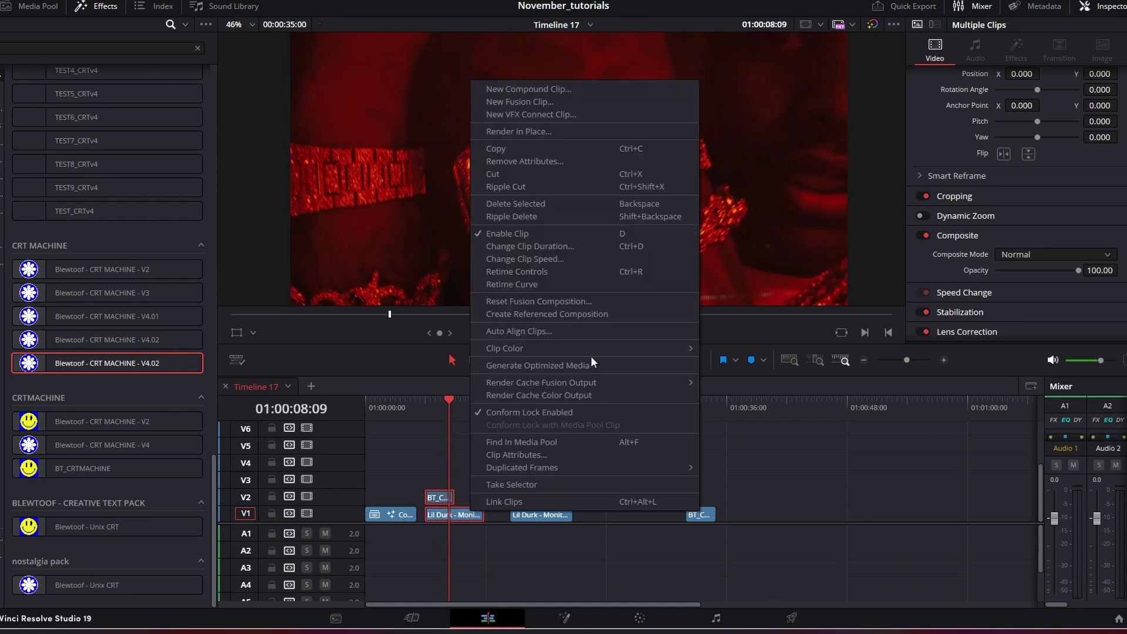
pyautogui.click(583, 89)
pyautogui.click(651, 345)
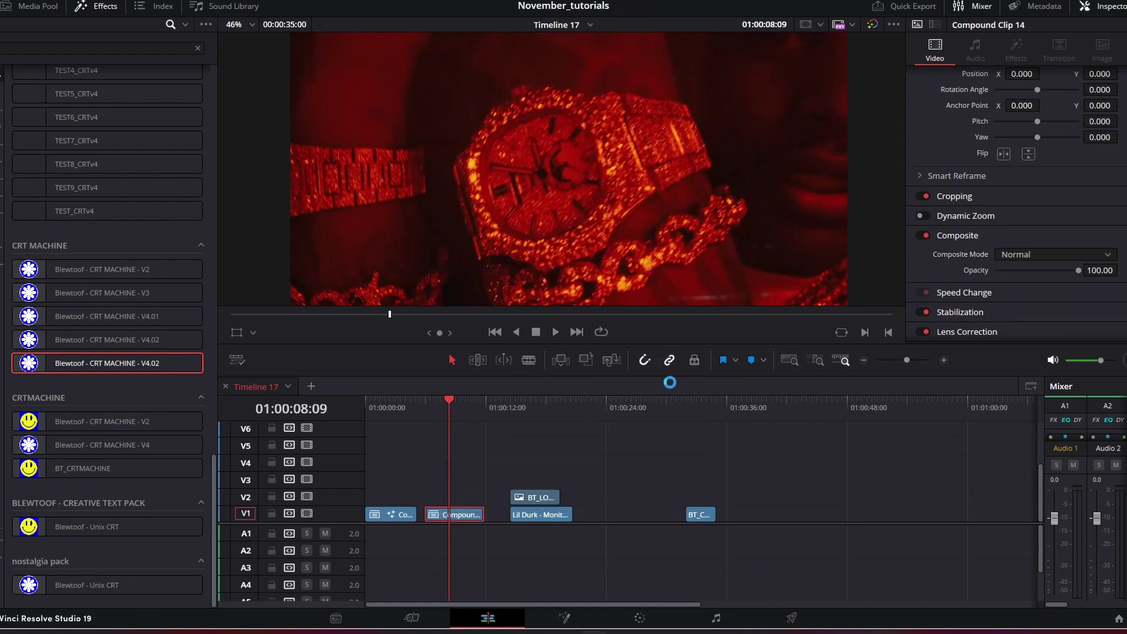
pyautogui.click(441, 406)
pyautogui.moveTo(180, 420); pyautogui.dragTo(455, 514)
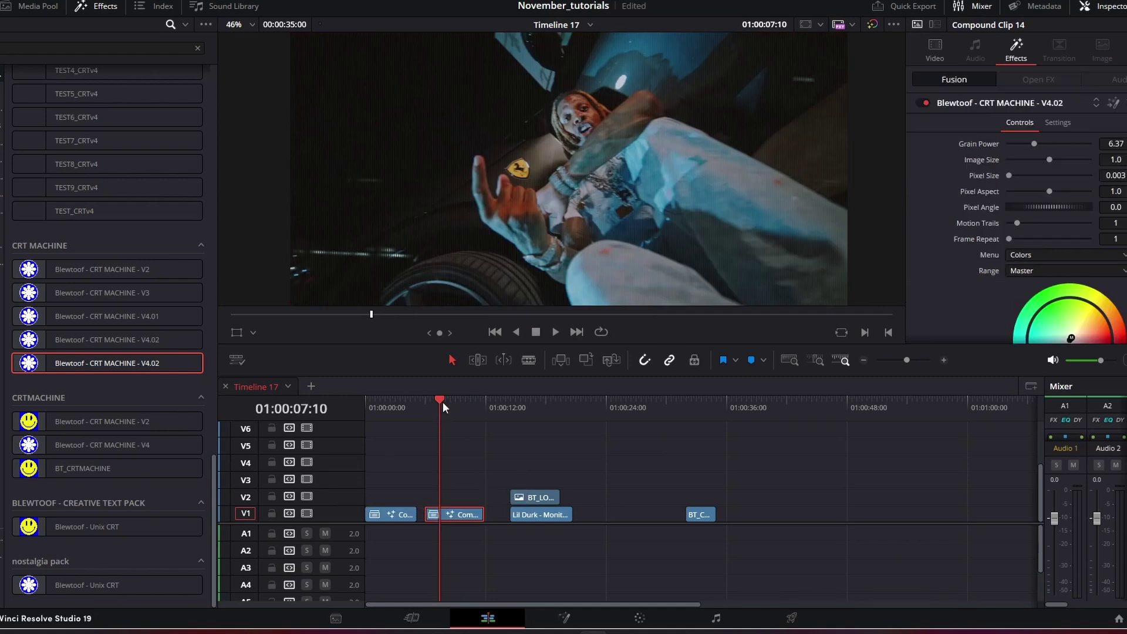
# Set Motion Trails to 0 and play the clip to check the CRT look.
pyautogui.click(430, 412)
pyautogui.press('space')
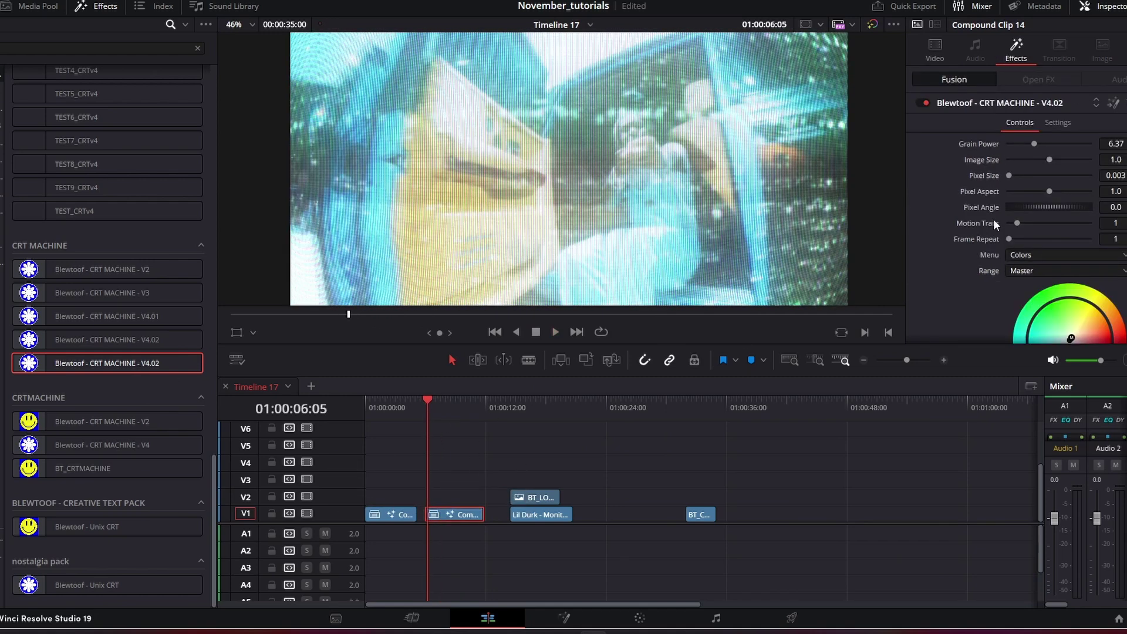
pyautogui.moveTo(1010, 223); pyautogui.dragTo(998, 221)
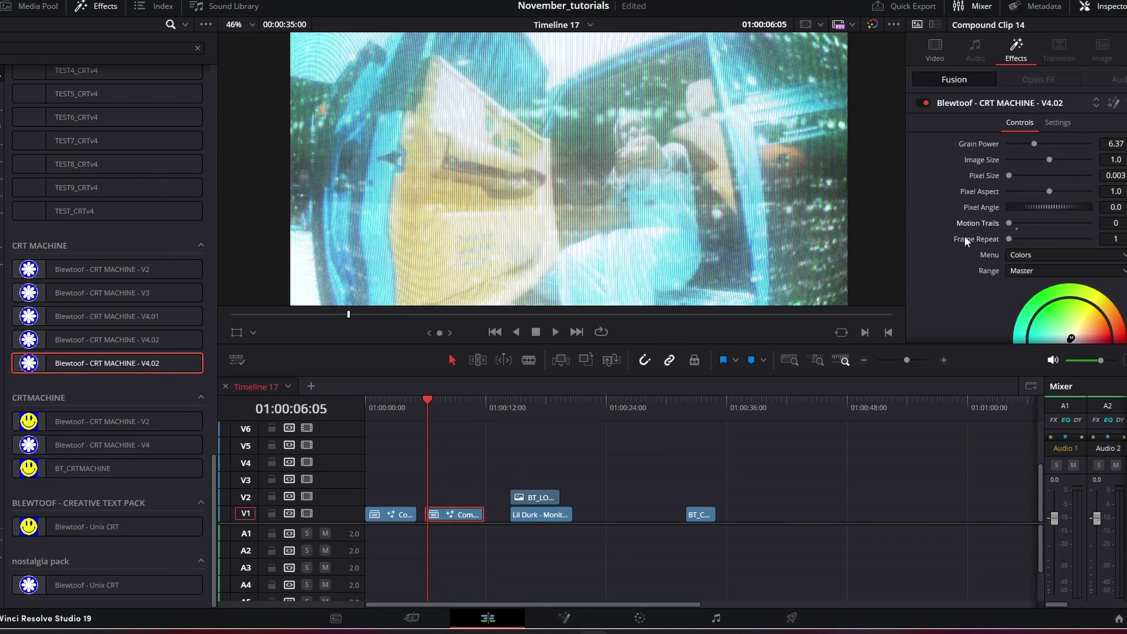
pyautogui.press('space')
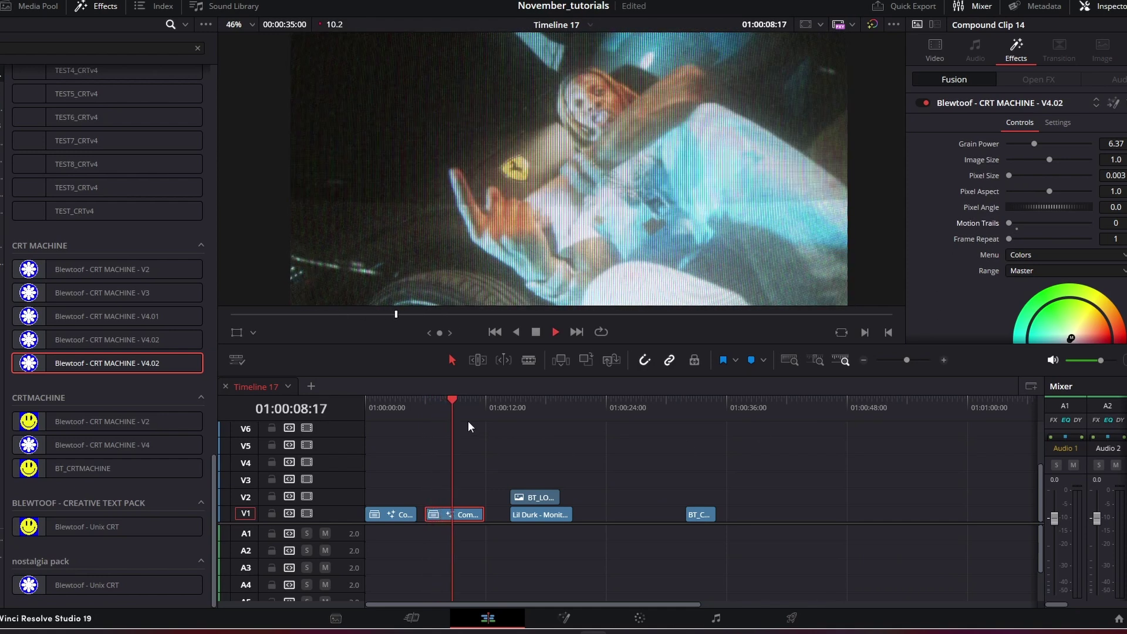
pyautogui.click(487, 412)
# Zoom the flower logo to 0.350, make it Compound Clip 15, and apply CRT MACHINE V4.02.
pyautogui.moveTo(488, 413); pyautogui.dragTo(524, 410)
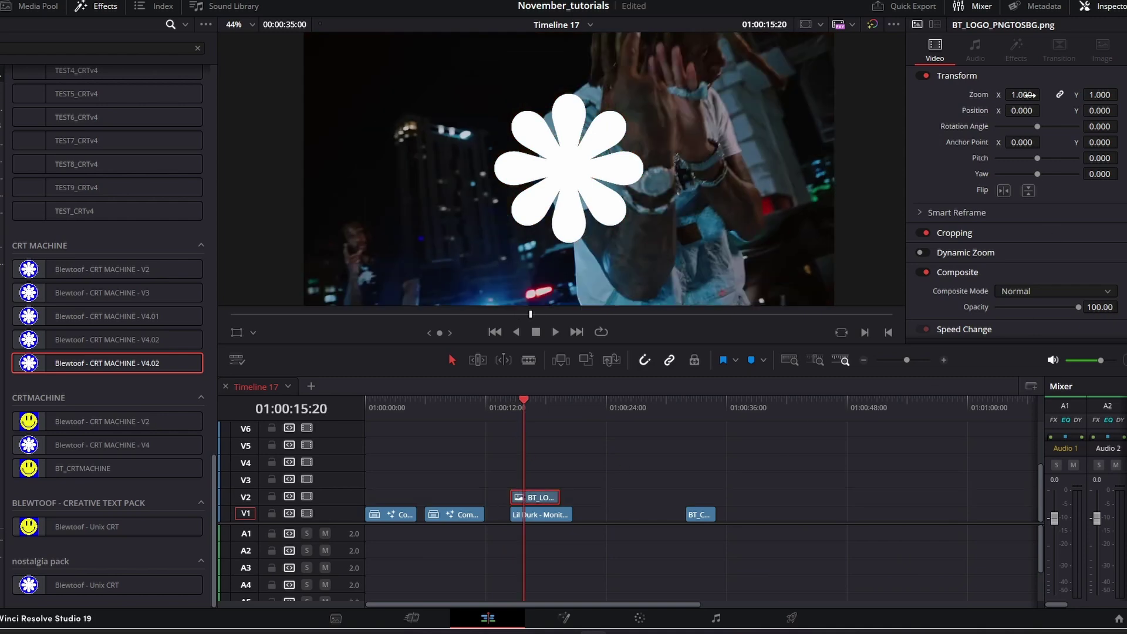
pyautogui.moveTo(1021, 95); pyautogui.dragTo(457, 491)
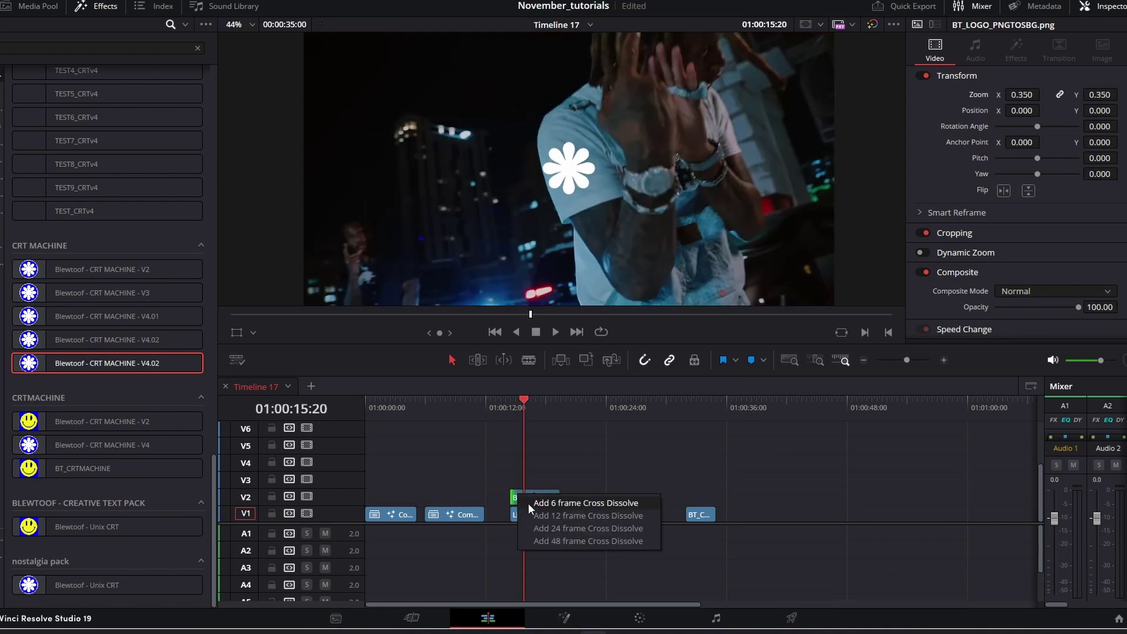
pyautogui.rightClick(526, 497)
pyautogui.click(628, 131)
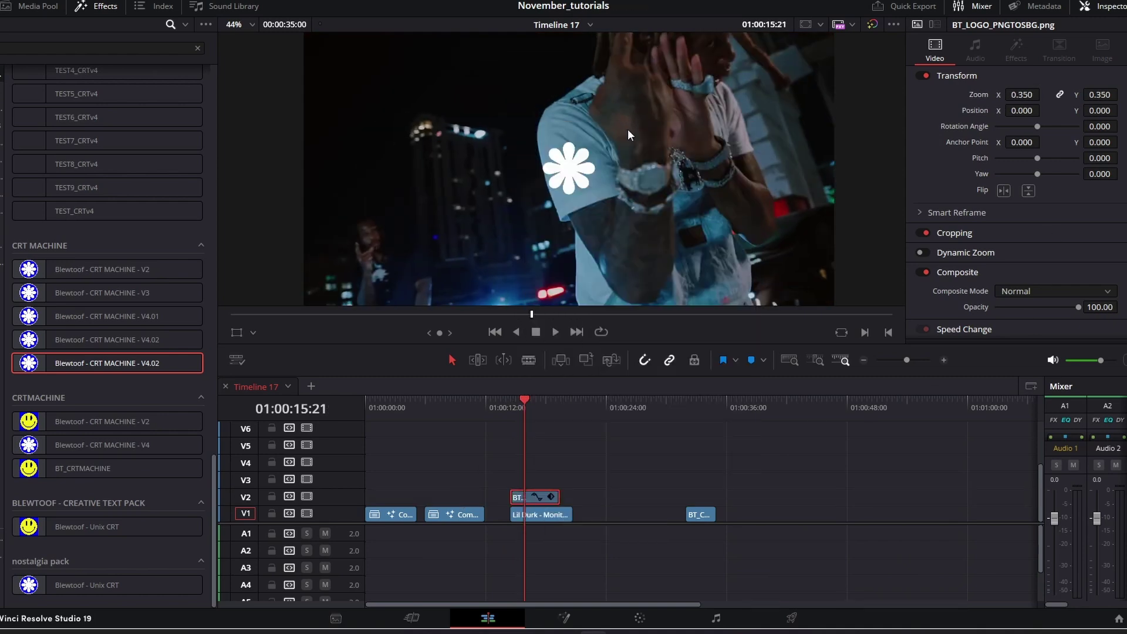
pyautogui.click(646, 346)
pyautogui.moveTo(118, 369); pyautogui.dragTo(534, 497)
# Set the logo's CRT Pixel Size to 0.0023.
pyautogui.scroll(3, 607, 174)
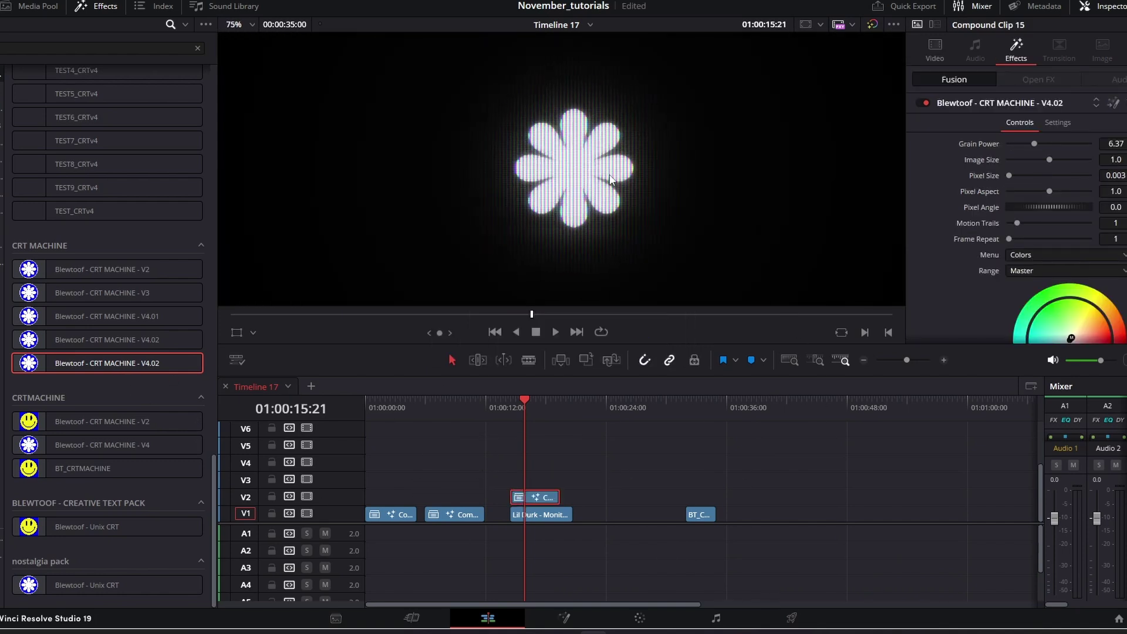
pyautogui.click(1107, 175)
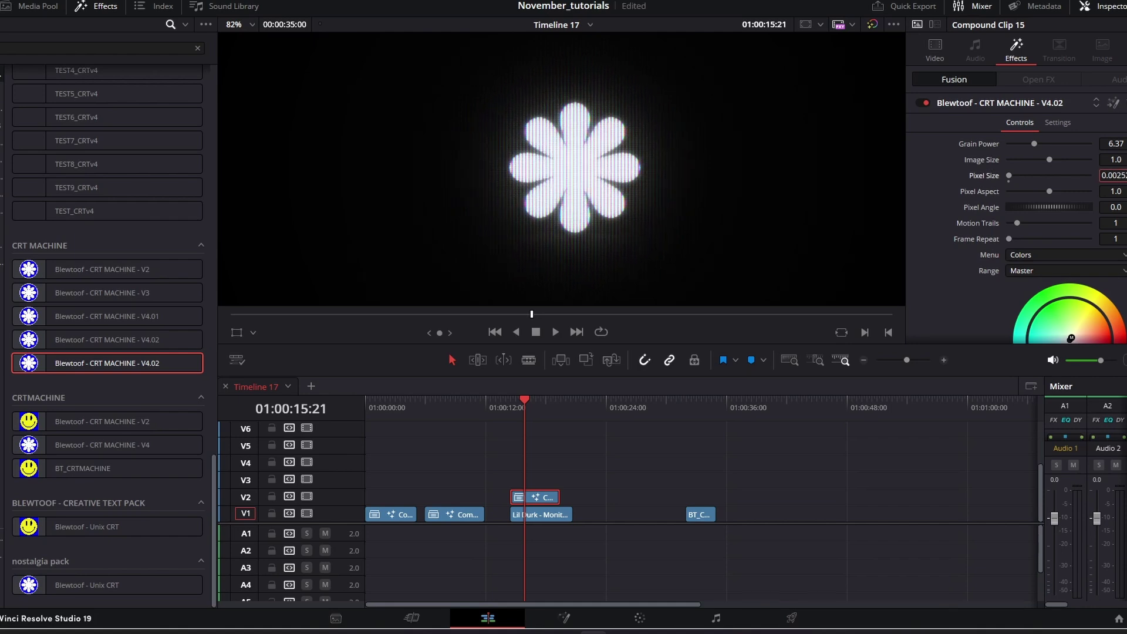
pyautogui.write('0.0023')
pyautogui.press('Return')
pyautogui.scroll(-3, 670, 264)
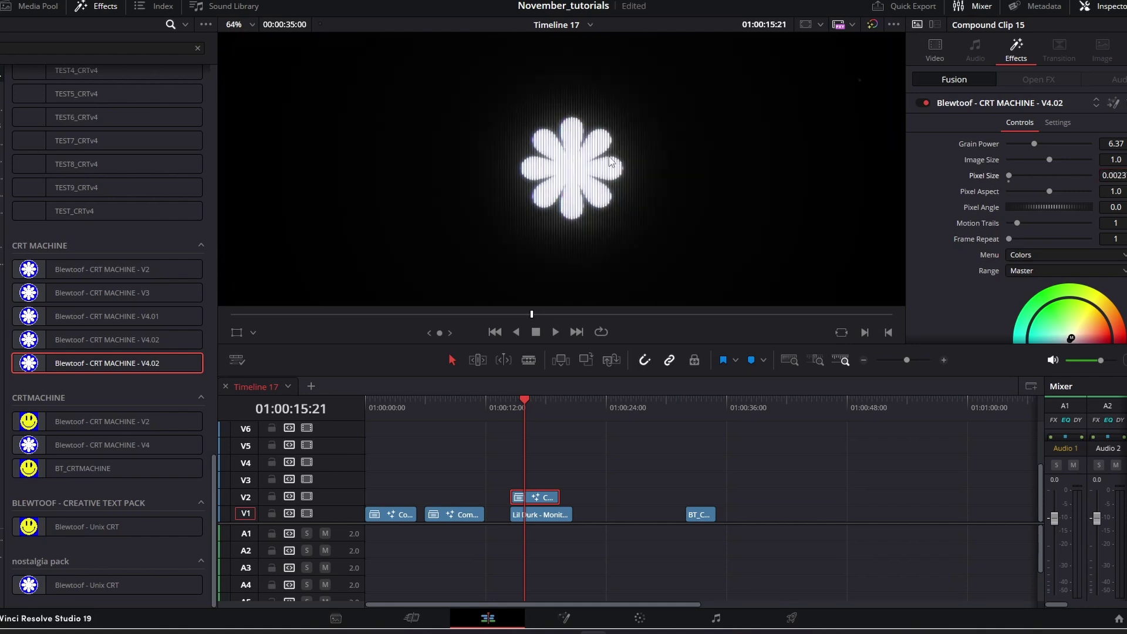
pyautogui.click(530, 498)
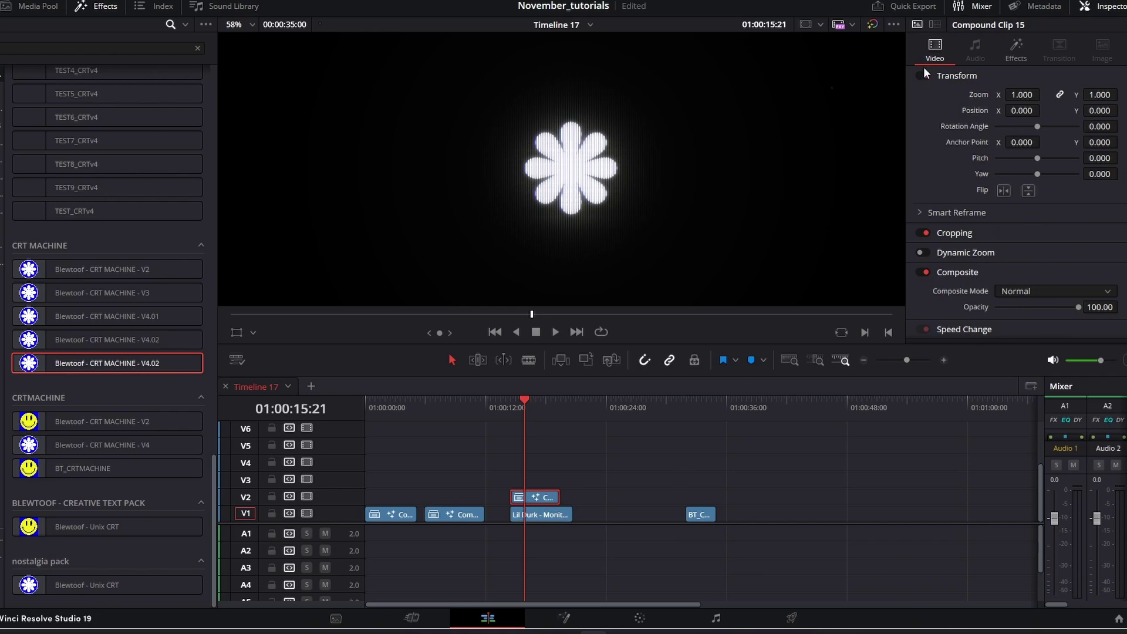
# Set Compound Clip 15's Composite Mode to Screen at 100 opacity.
pyautogui.click(1029, 292)
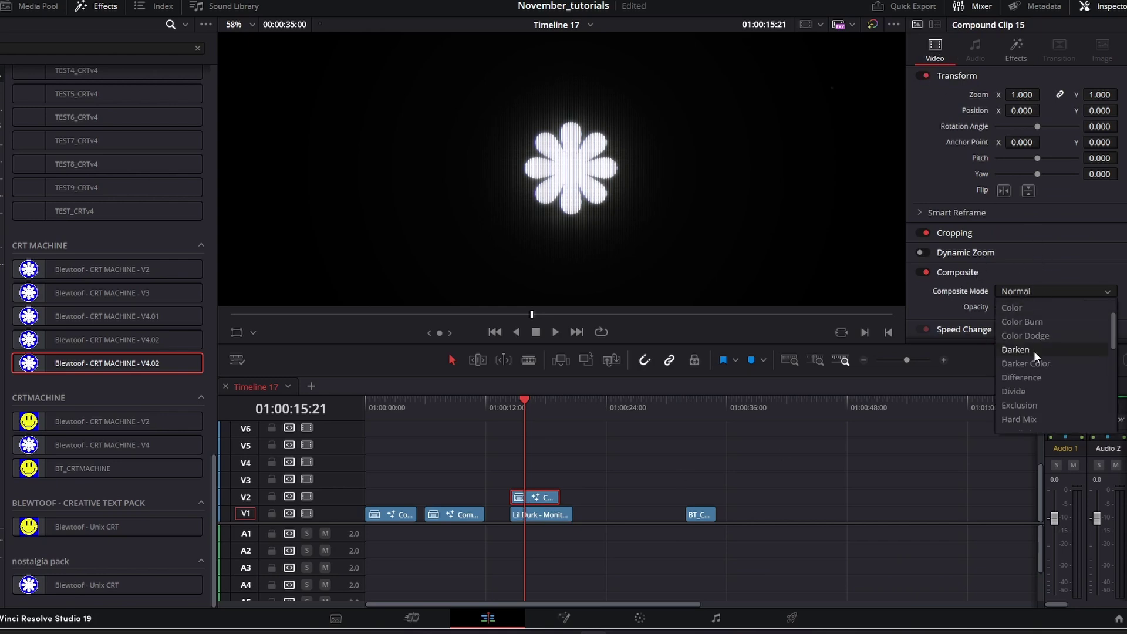
pyautogui.scroll(-2, 1034, 378)
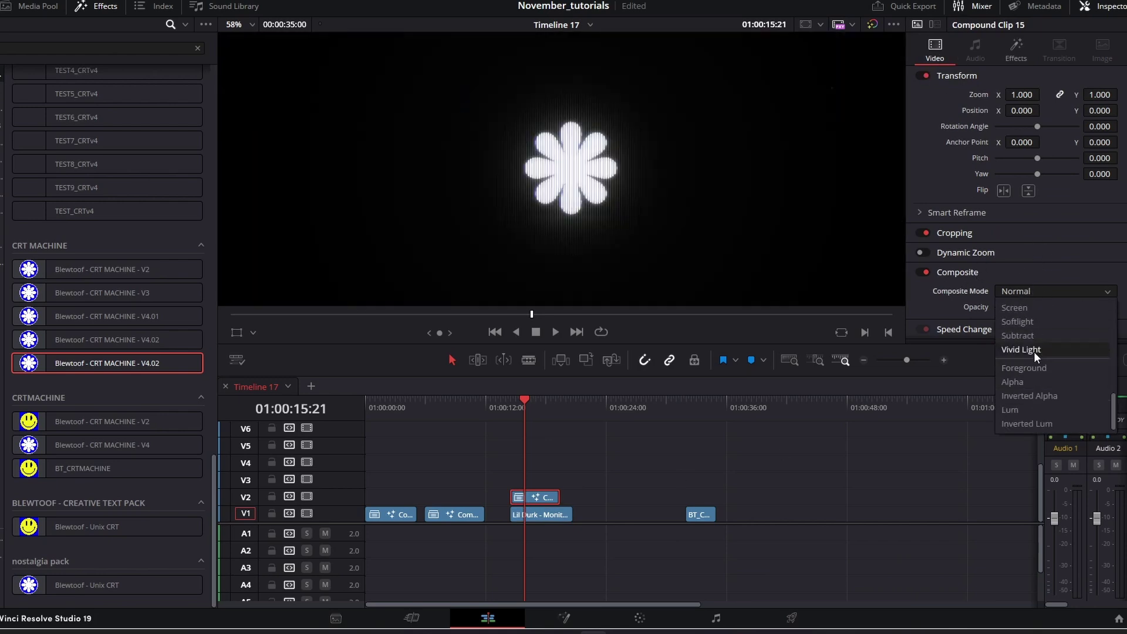
pyautogui.click(1016, 392)
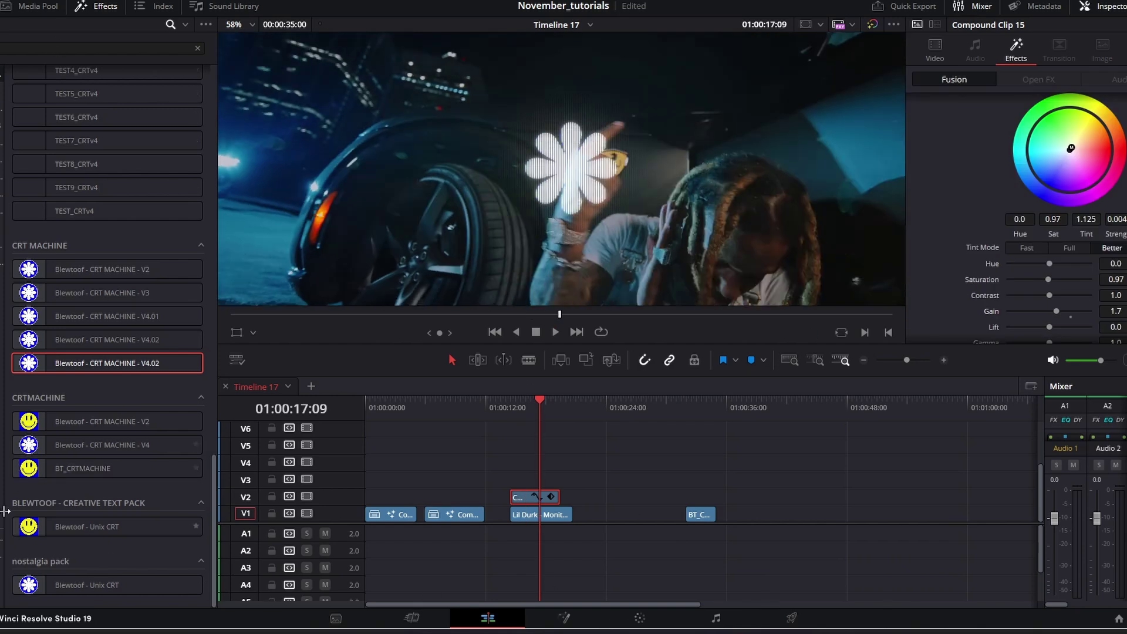
# Place an Adjustment Clip on V3 above the logo and select it.
pyautogui.click(21, 42)
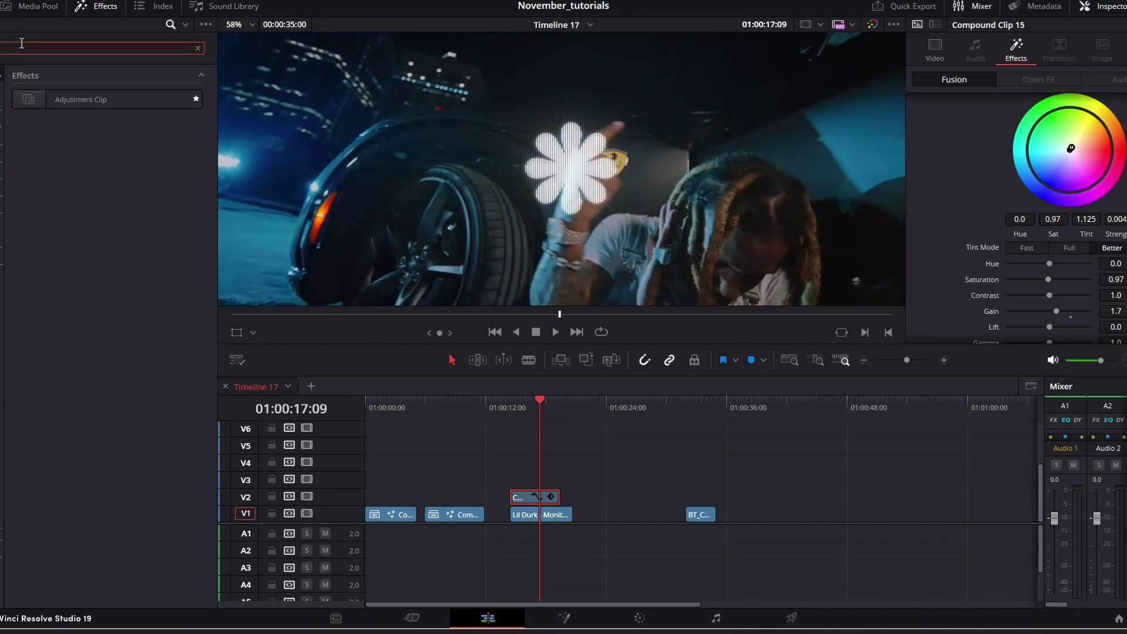
pyautogui.moveTo(89, 100); pyautogui.dragTo(505, 477)
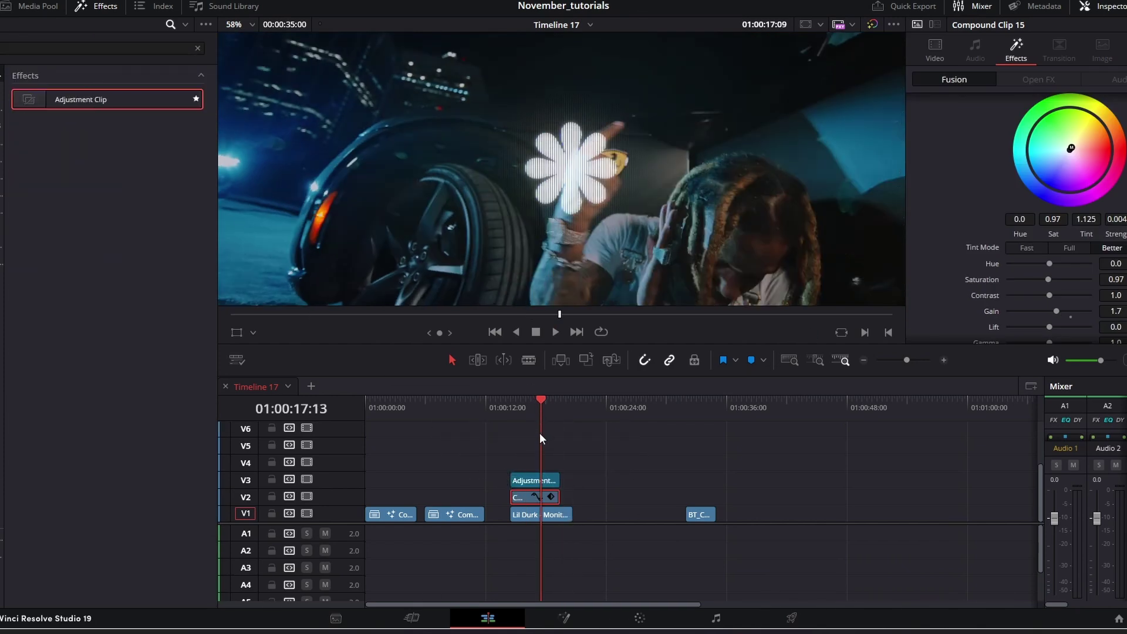
pyautogui.click(531, 480)
# Search the effects for 'glow' and apply Resolve FX Glow to the adjustment clip.
pyautogui.click(522, 405)
pyautogui.click(51, 49)
pyautogui.hotkey('ctrl', 'a')
pyautogui.press('BackSpace')
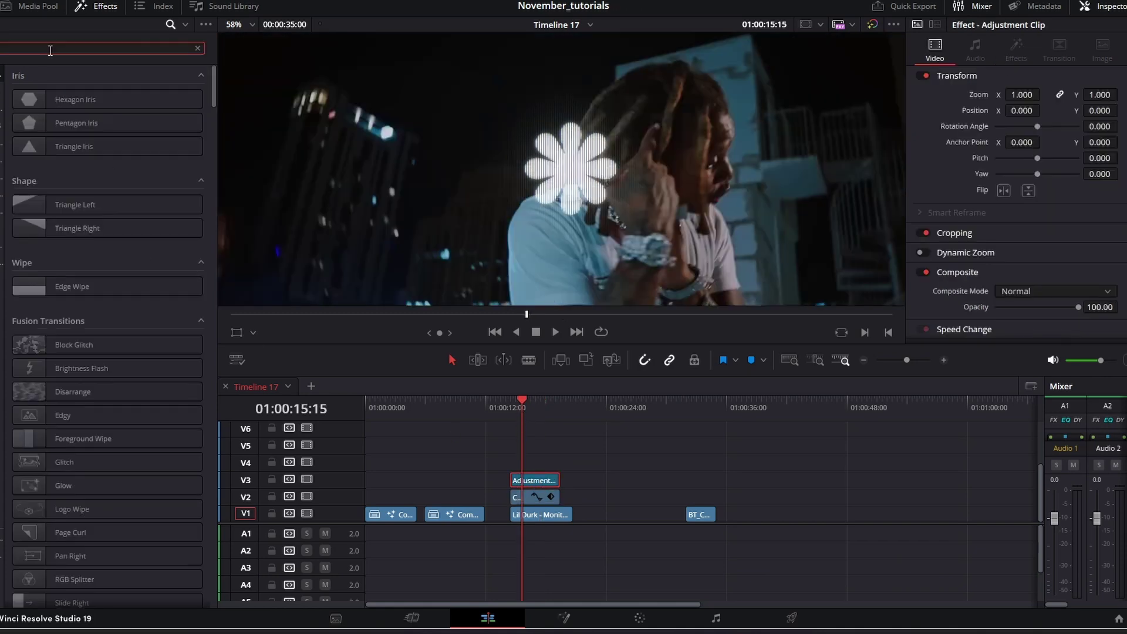
pyautogui.write('glow')
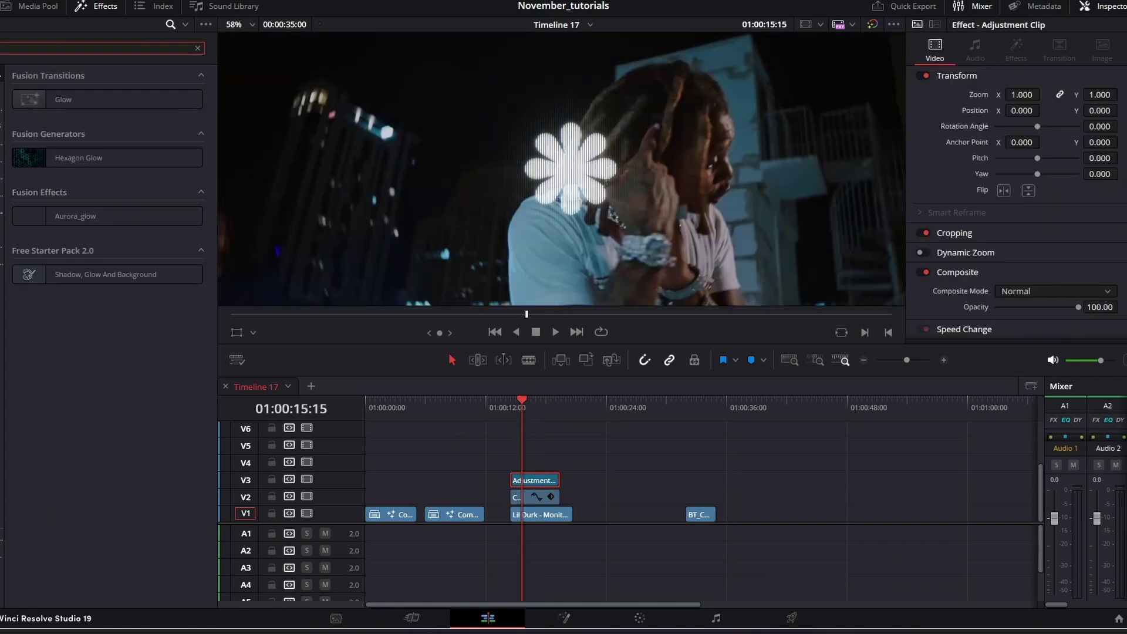
pyautogui.scroll(-5, 81, 195)
pyautogui.moveTo(59, 98); pyautogui.dragTo(534, 480)
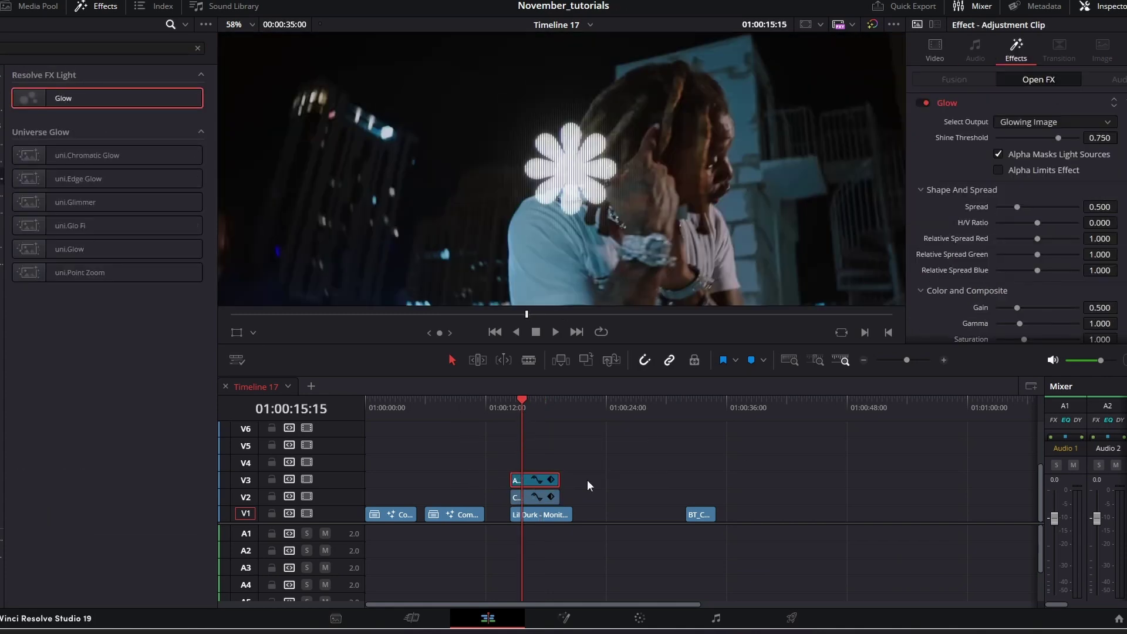
pyautogui.scroll(-4, 504, 137)
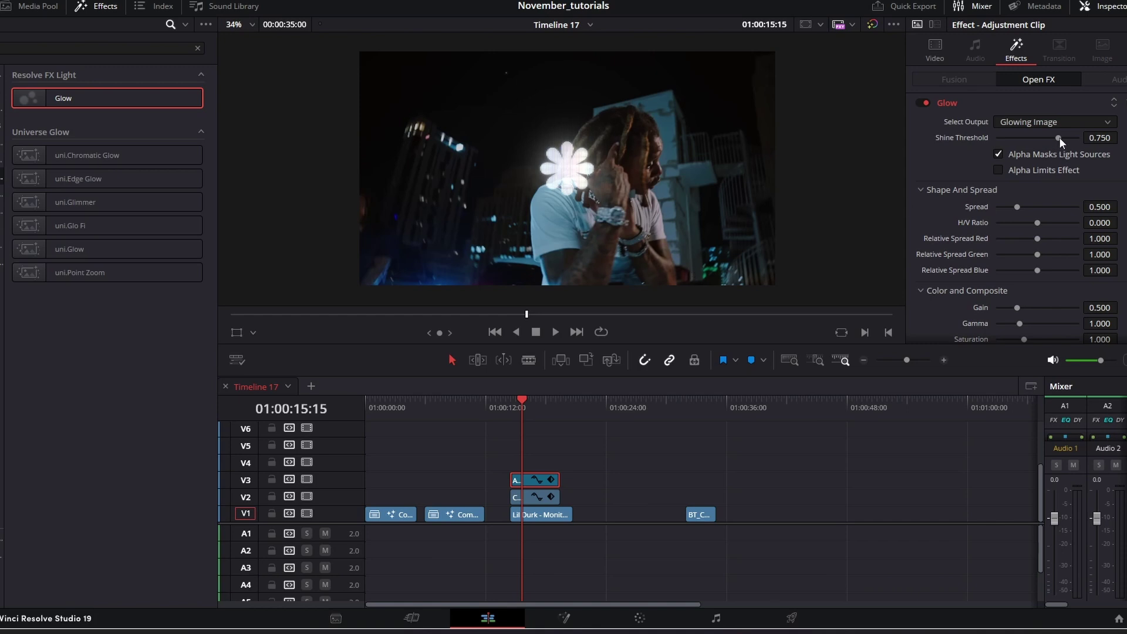
# Raise the Glow Spread to 1.209, then scrub to 01:00:22:16 to preview the glowing logo.
pyautogui.scroll(4, 665, 157)
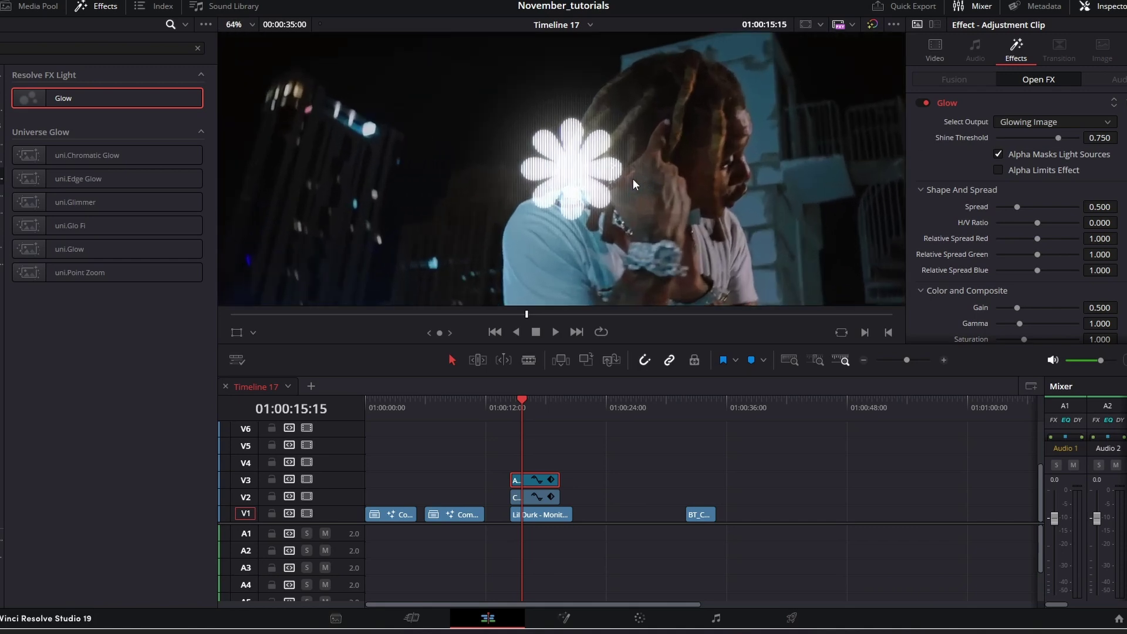
pyautogui.moveTo(1007, 207); pyautogui.dragTo(1051, 224)
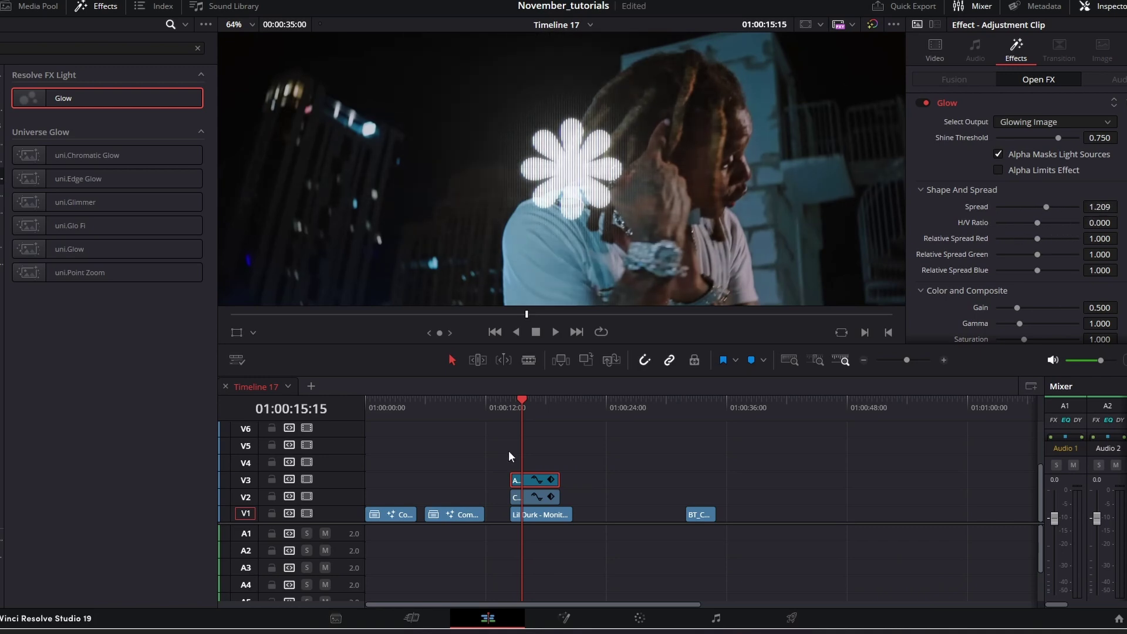
pyautogui.moveTo(604, 407); pyautogui.dragTo(542, 430)
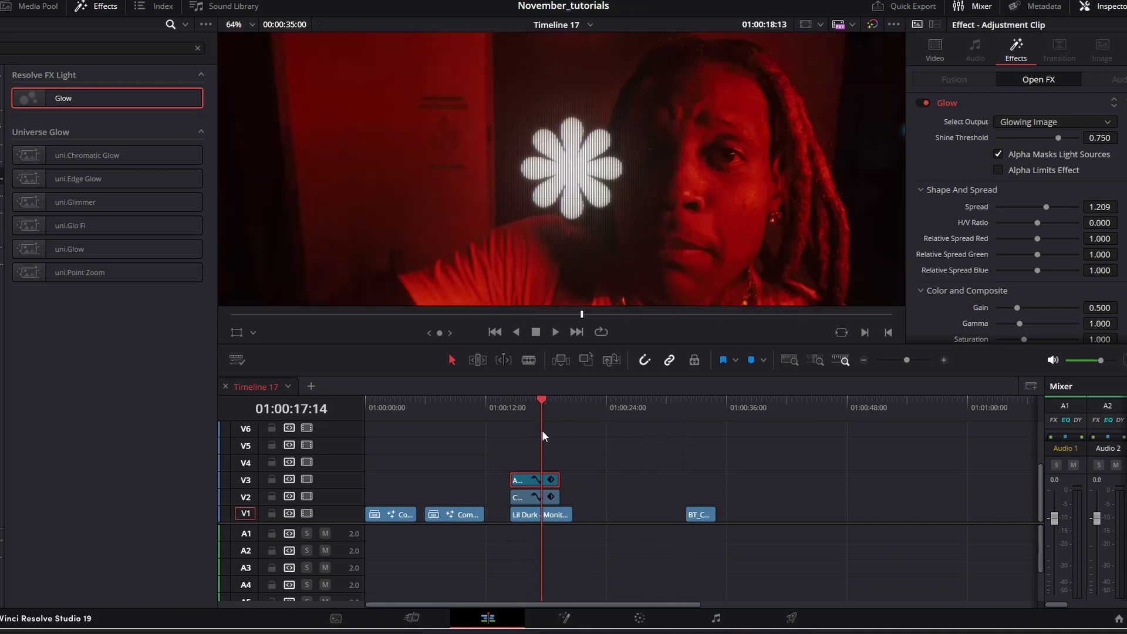
pyautogui.click(592, 413)
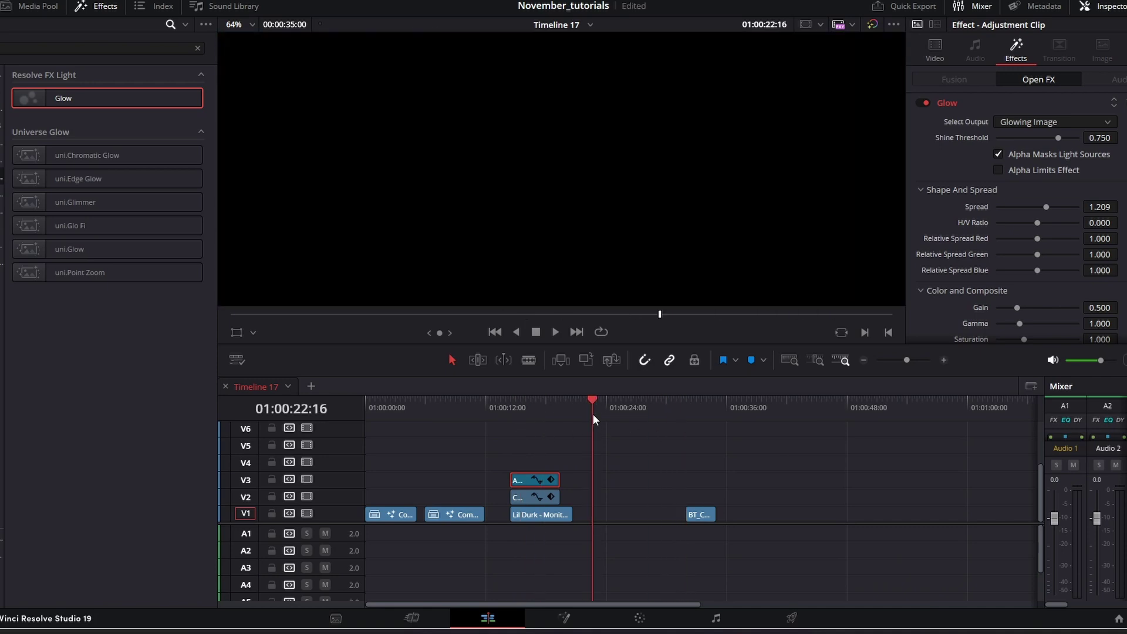